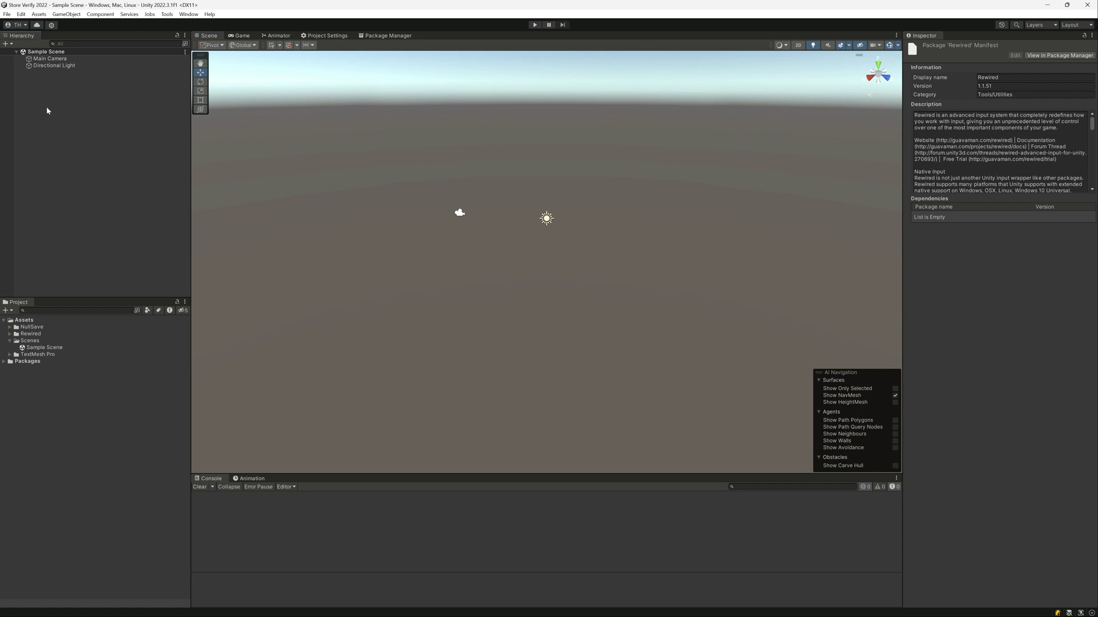
# - Add a GDTK Interface Manager to the Sample Scene and locate its assigned input manager asset in the project
pyautogui.rightClick(46, 107)
pyautogui.moveTo(111, 370)
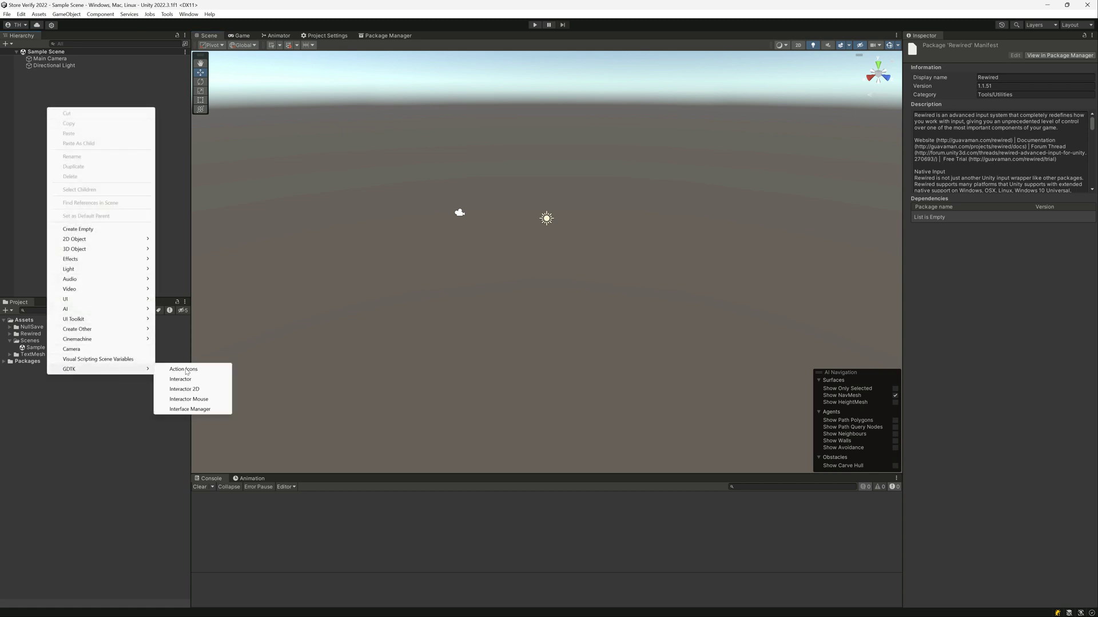
pyautogui.click(206, 410)
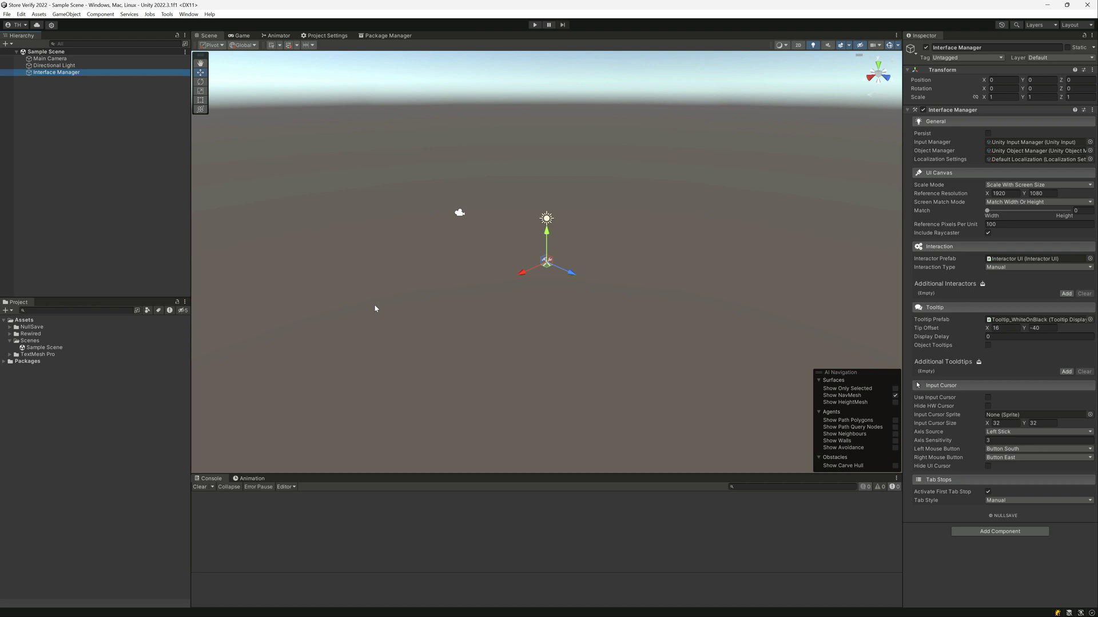
pyautogui.click(998, 143)
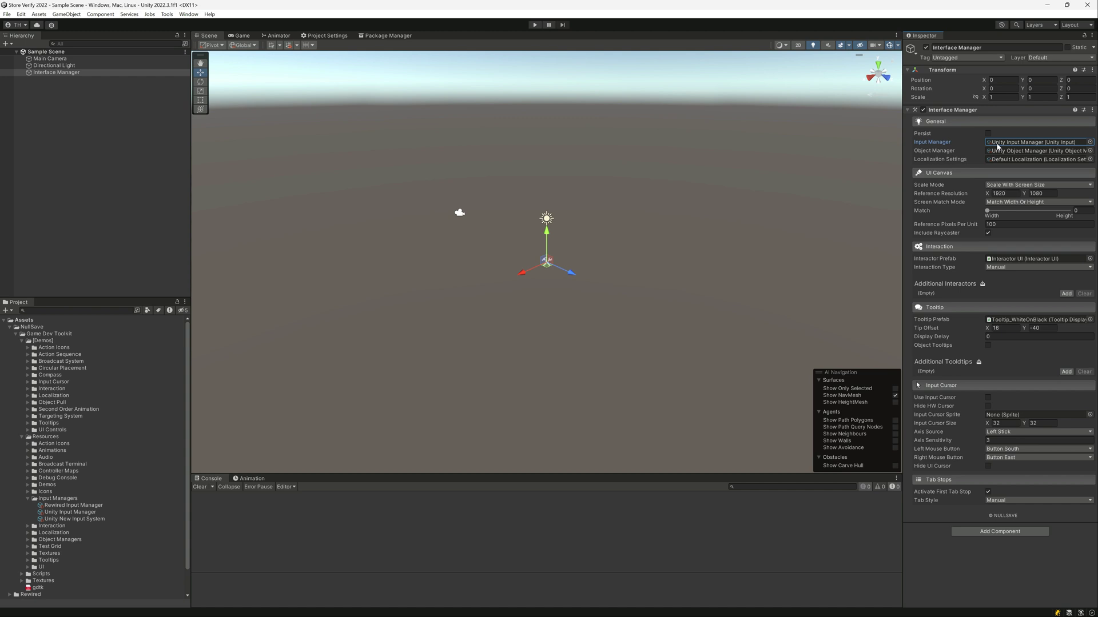
# - Open the Action Icons demo scene and inspect the Unity New Input System (Demo) asset
pyautogui.click(27, 348)
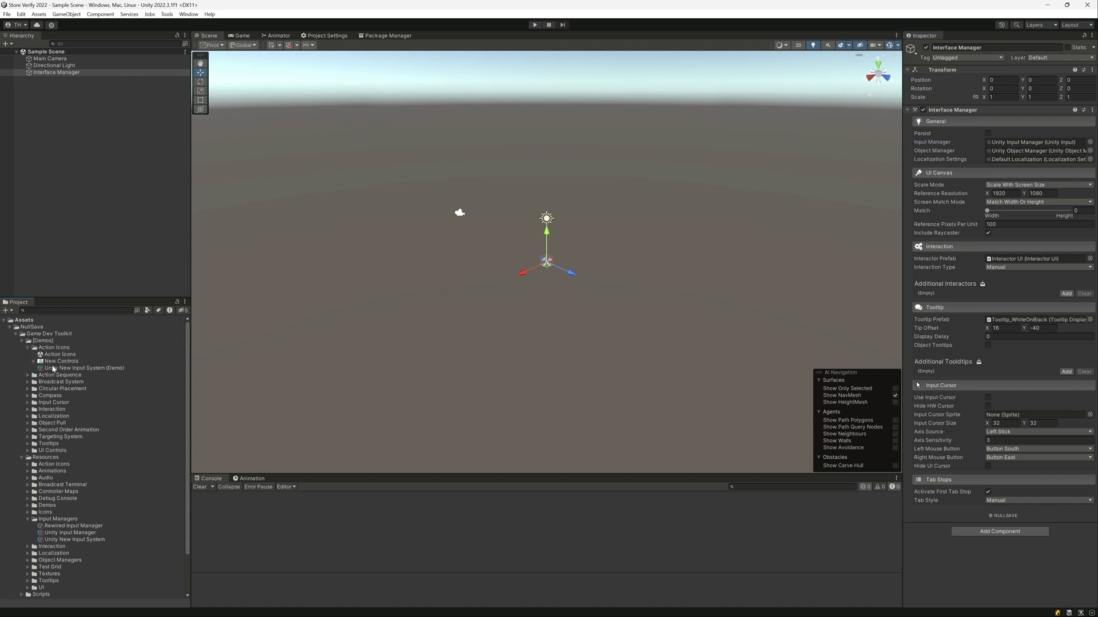
pyautogui.doubleClick(53, 356)
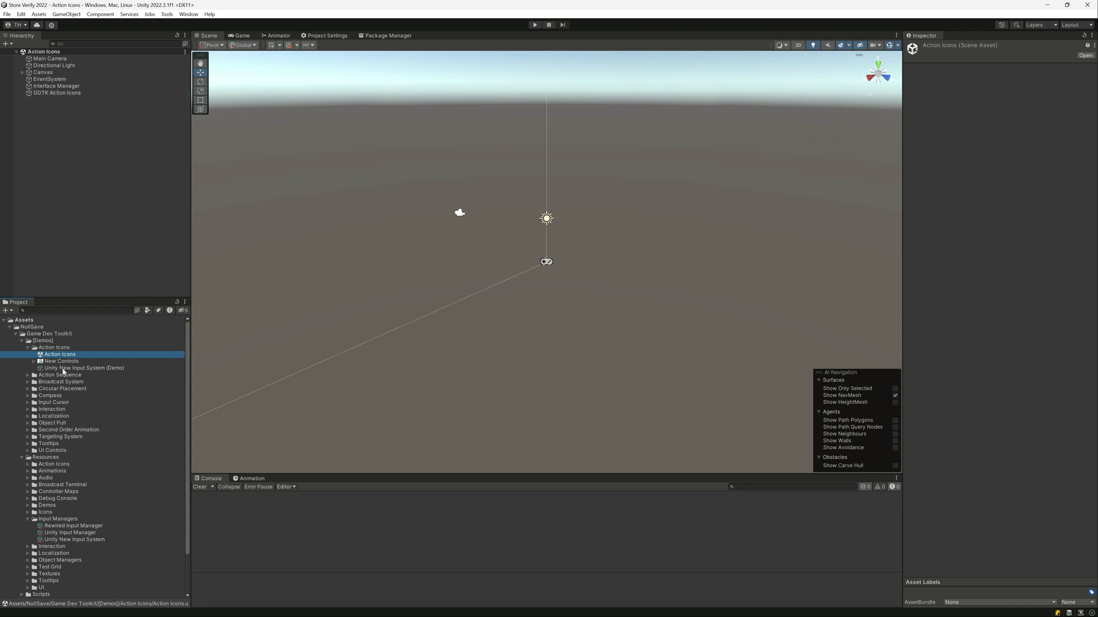
pyautogui.click(104, 369)
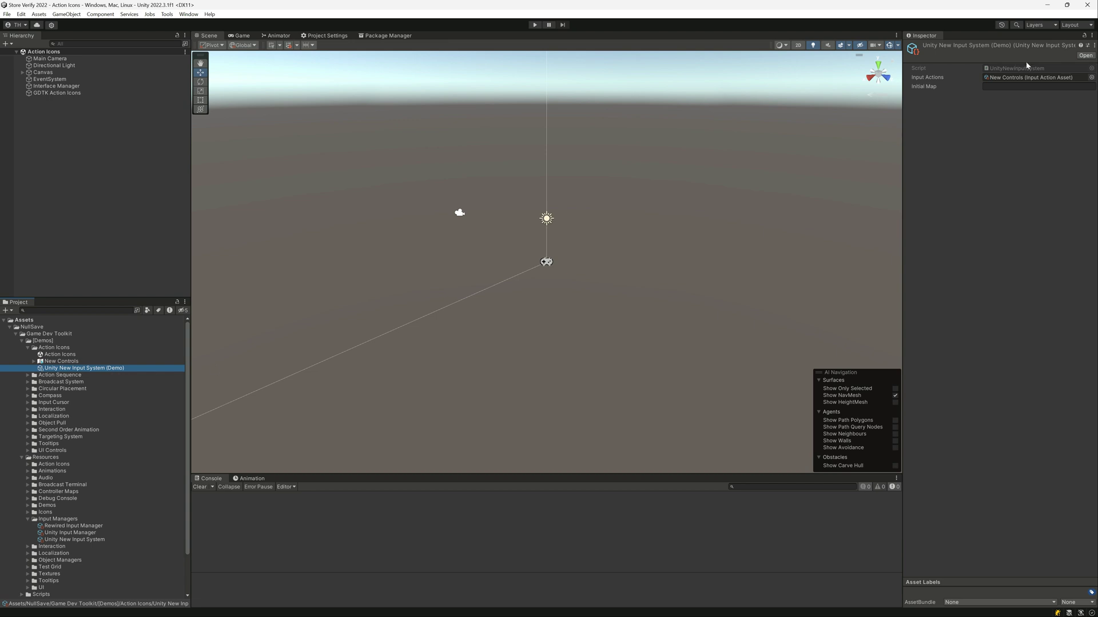
# - Create a GDTK Unity New Input System settings asset in the Action Icons demo folder, keeping the default name
pyautogui.rightClick(47, 348)
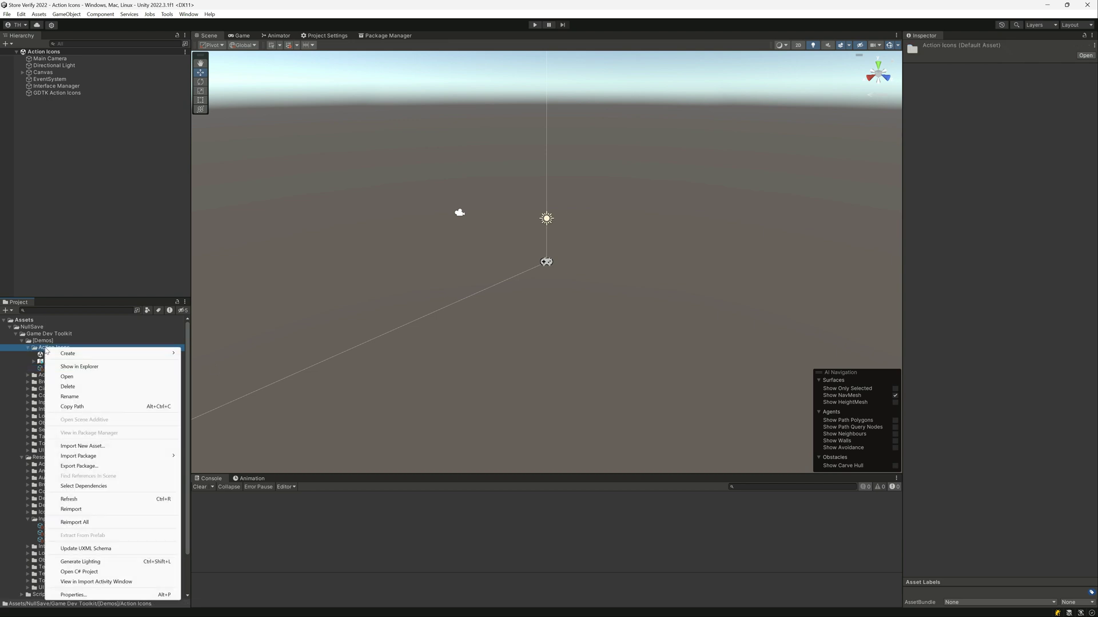
pyautogui.moveTo(78, 357)
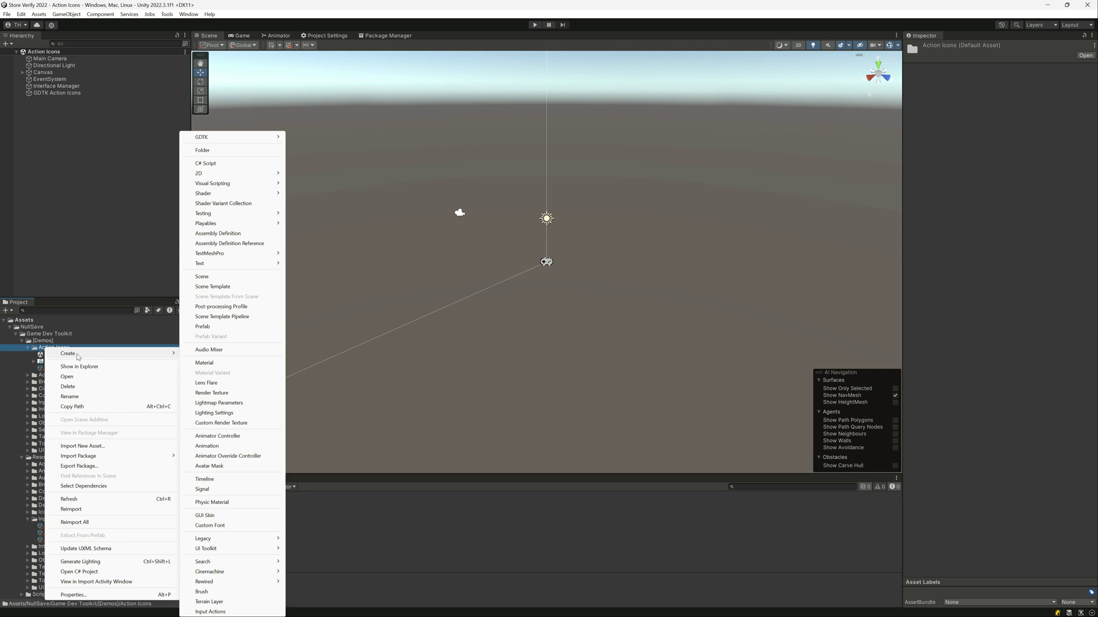
pyautogui.moveTo(254, 138)
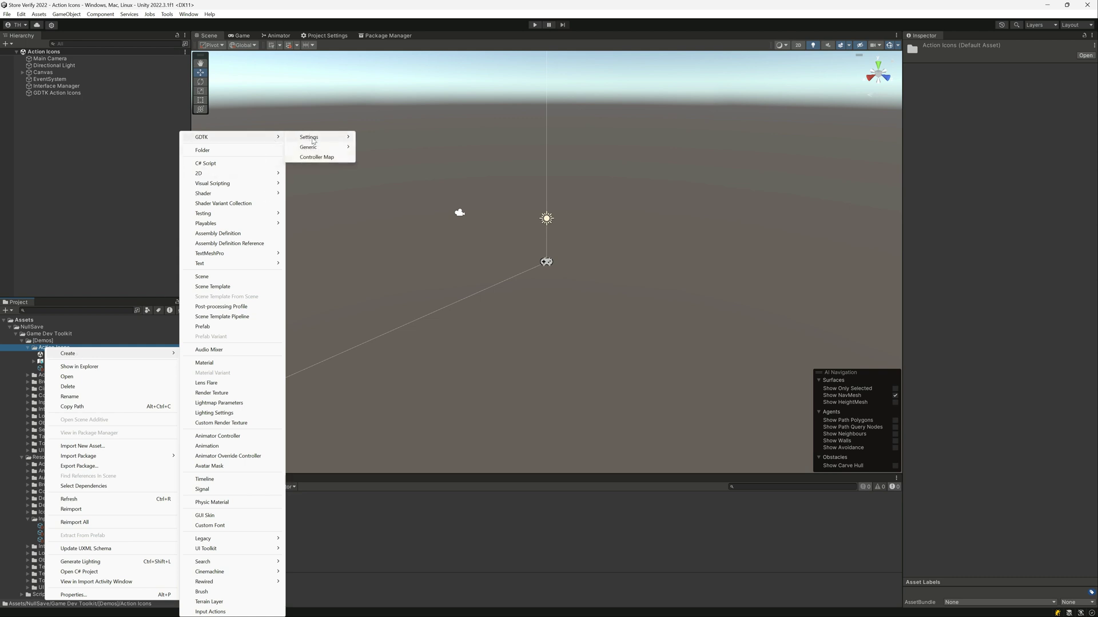
pyautogui.moveTo(321, 142)
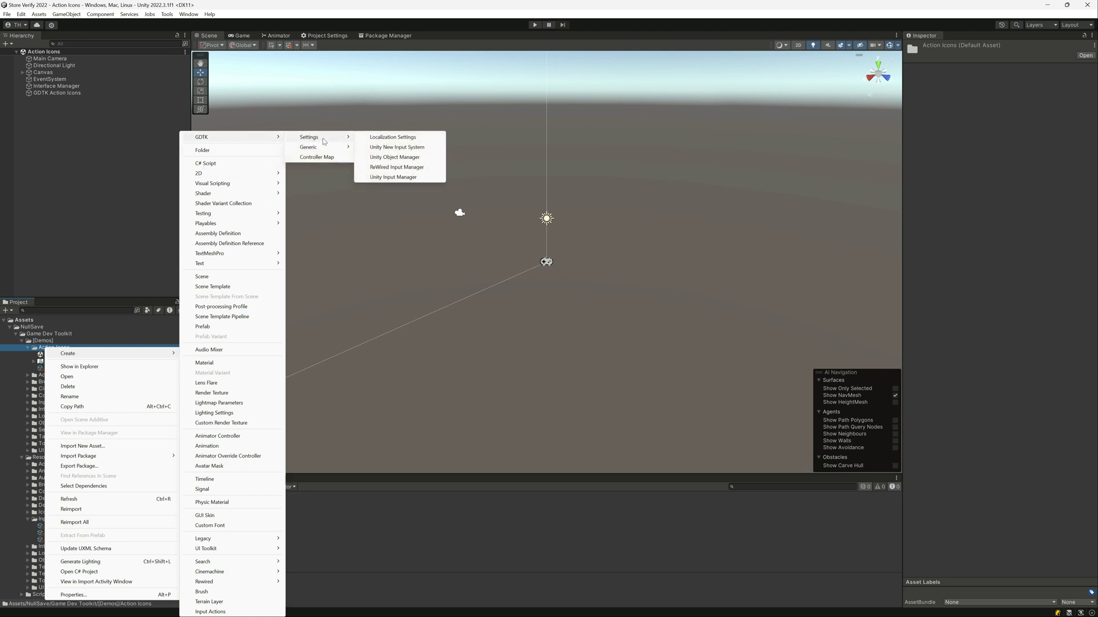
pyautogui.click(415, 149)
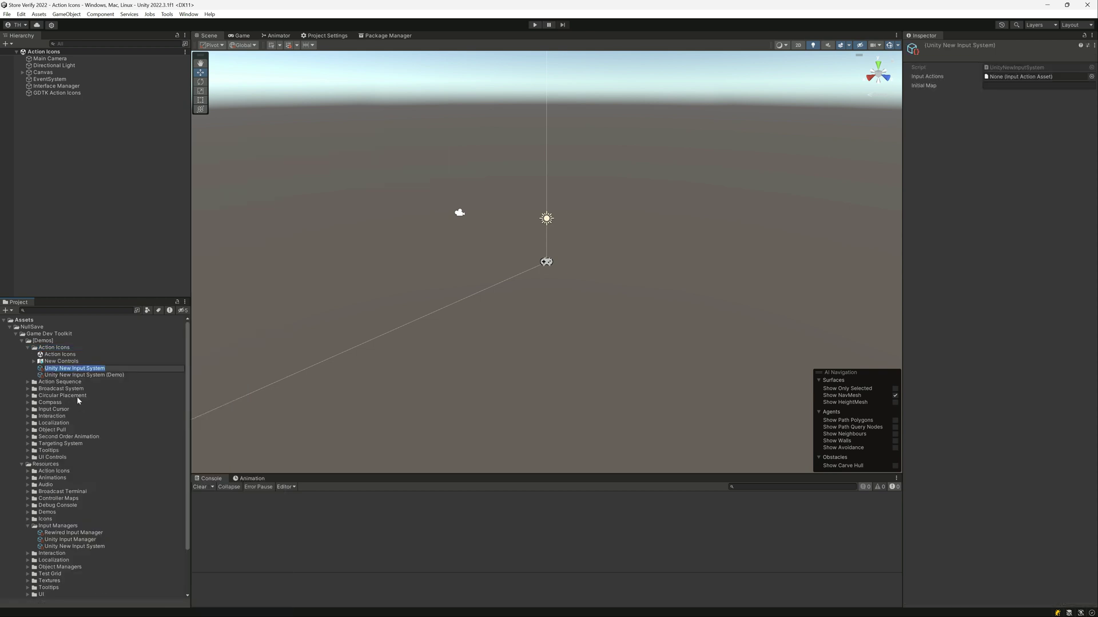
pyautogui.press('Return')
# - Assign New Controls as the new Unity New Input System asset's input actions, and set that asset as the Interface Manager's Input Manager
pyautogui.click(58, 362)
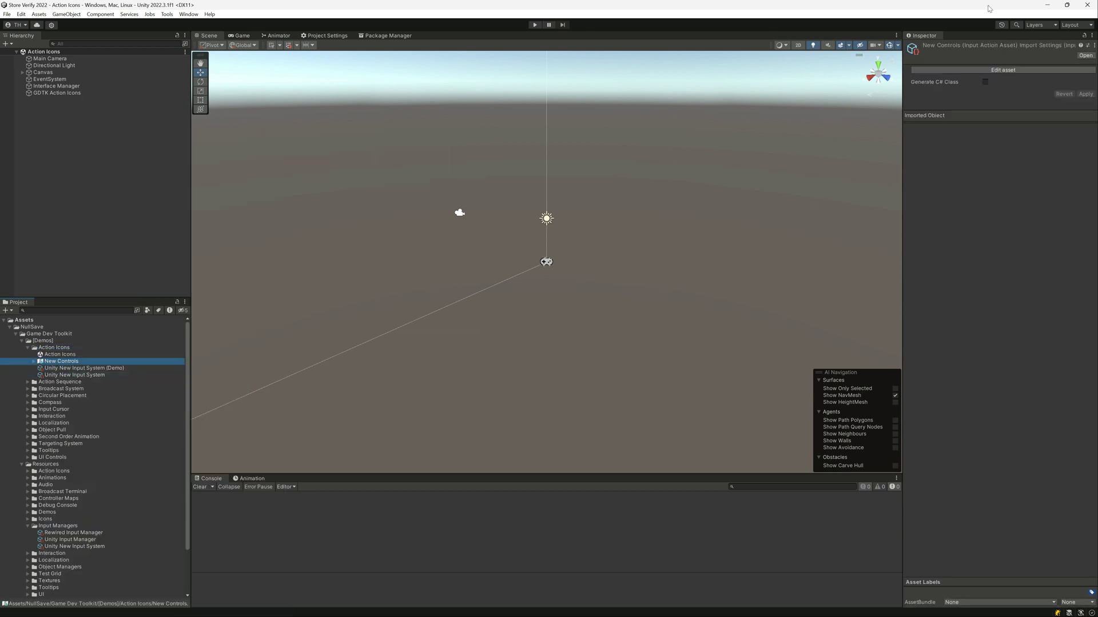
pyautogui.click(79, 374)
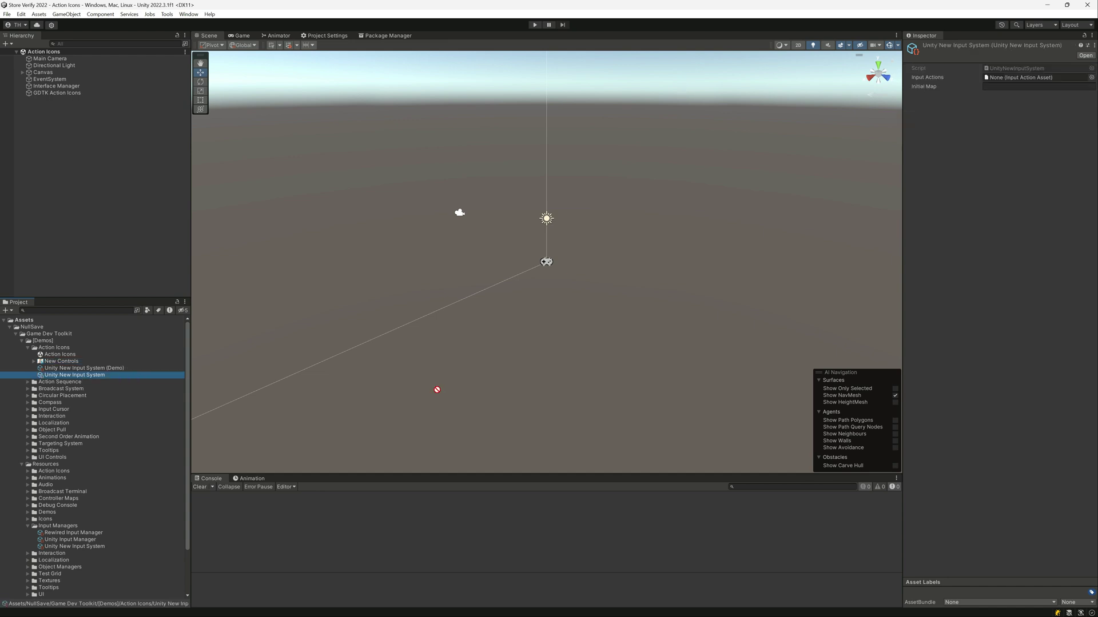
pyautogui.moveTo(945, 110); pyautogui.dragTo(1029, 78)
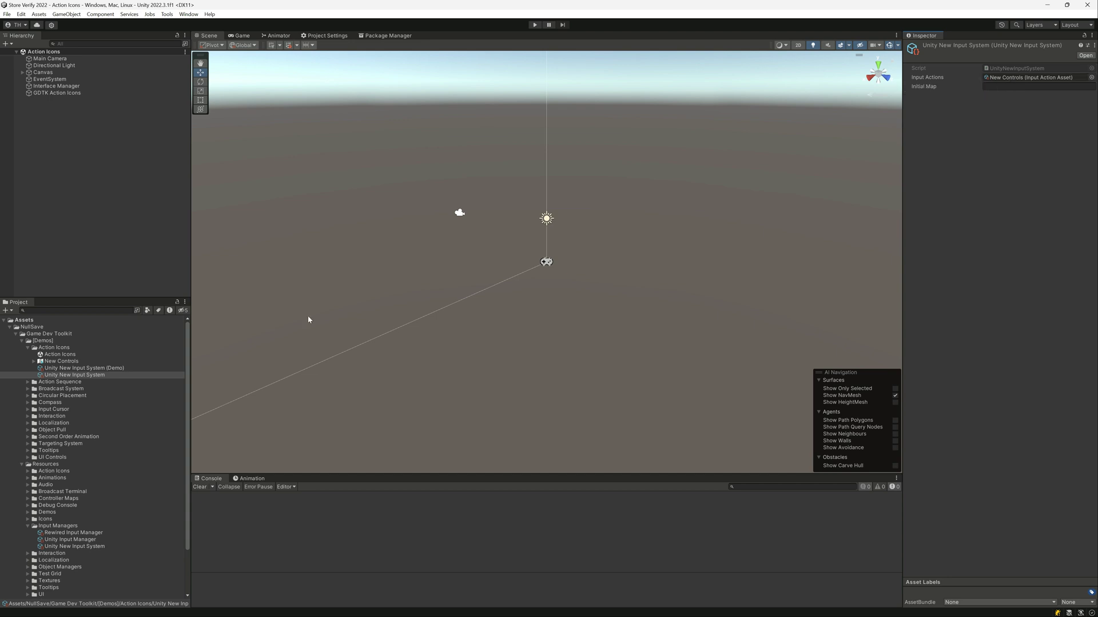
pyautogui.click(56, 86)
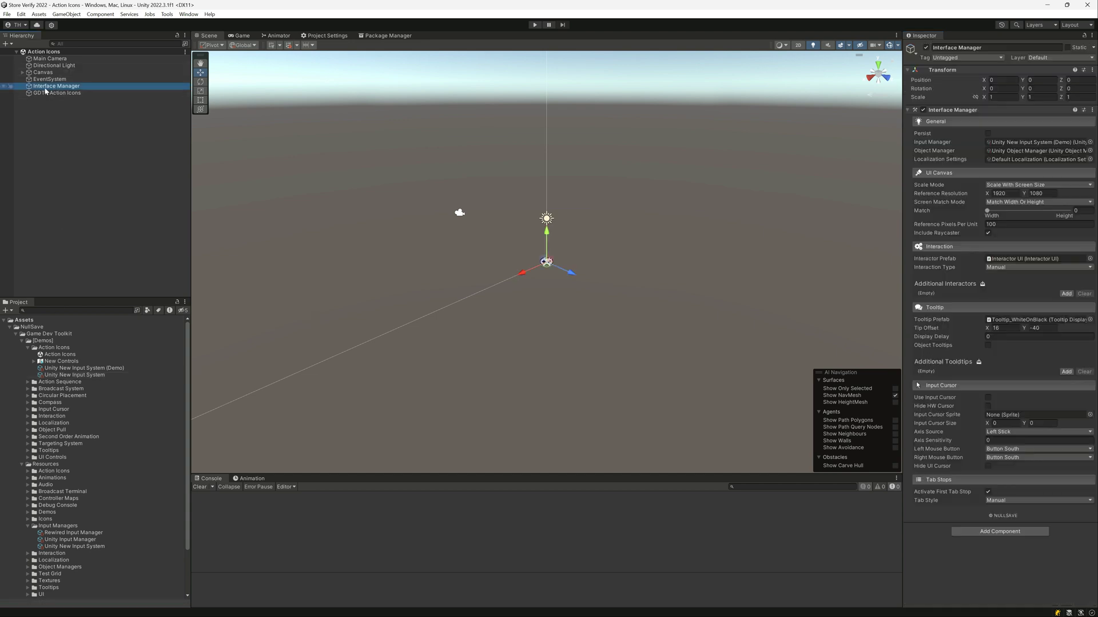
pyautogui.moveTo(69, 375); pyautogui.dragTo(1023, 144)
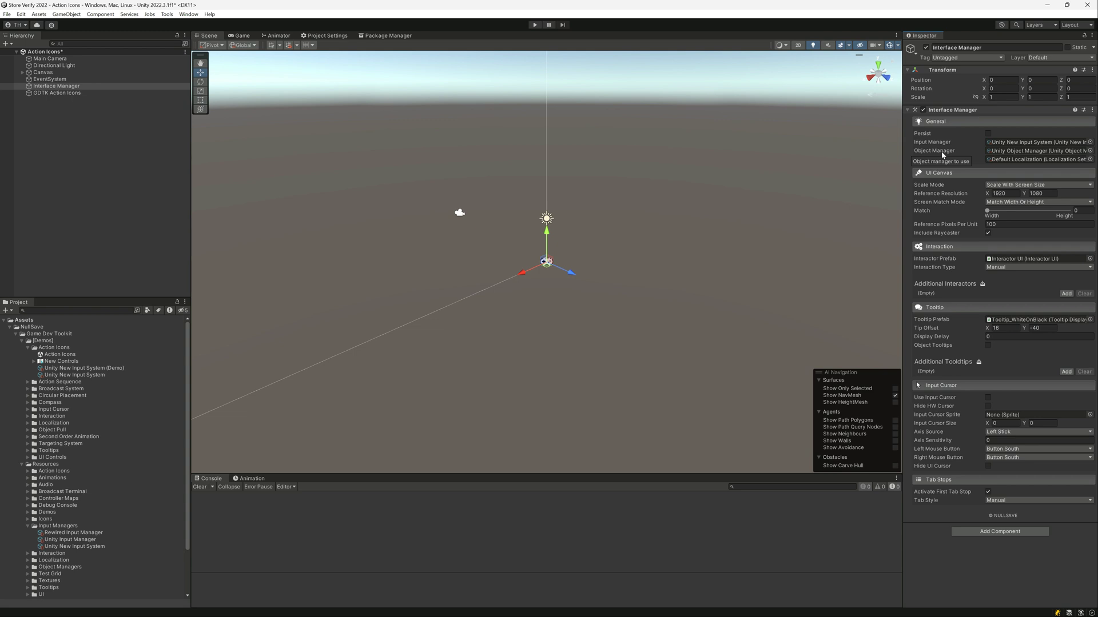
# - Open the New Controls asset in the input actions editor to examine its Player actions
pyautogui.click(55, 362)
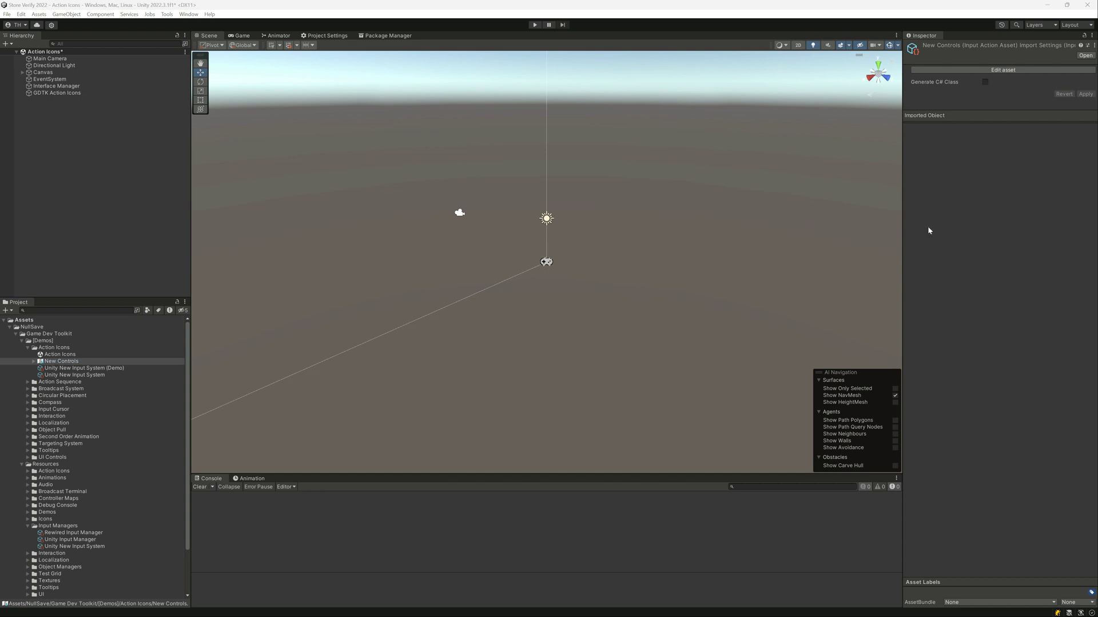
pyautogui.moveTo(306, 243); pyautogui.dragTo(405, 136)
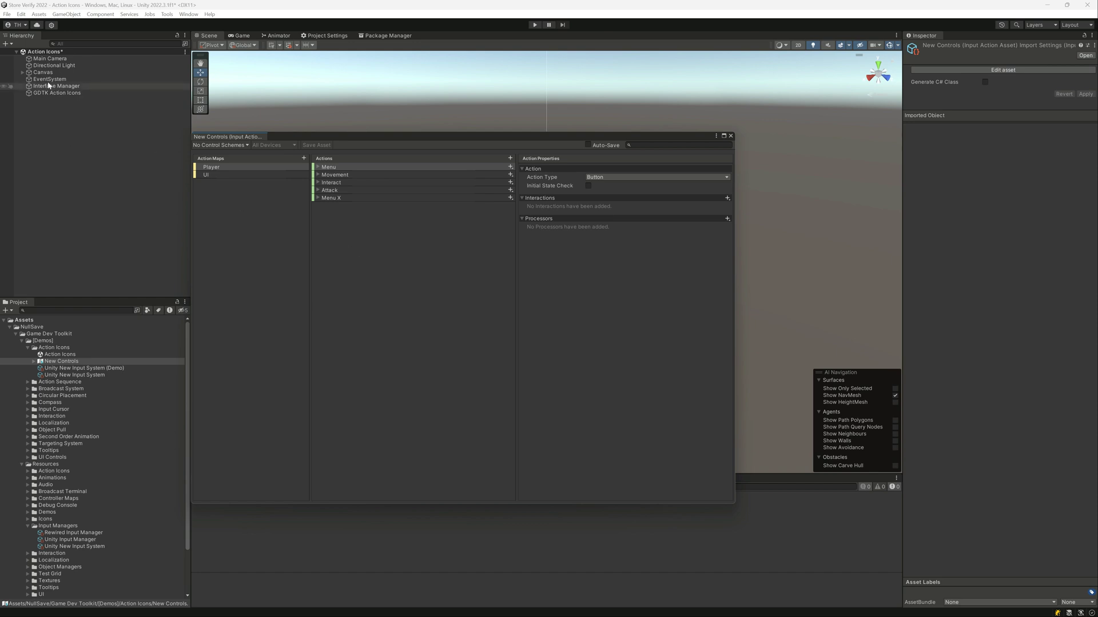
pyautogui.click(71, 142)
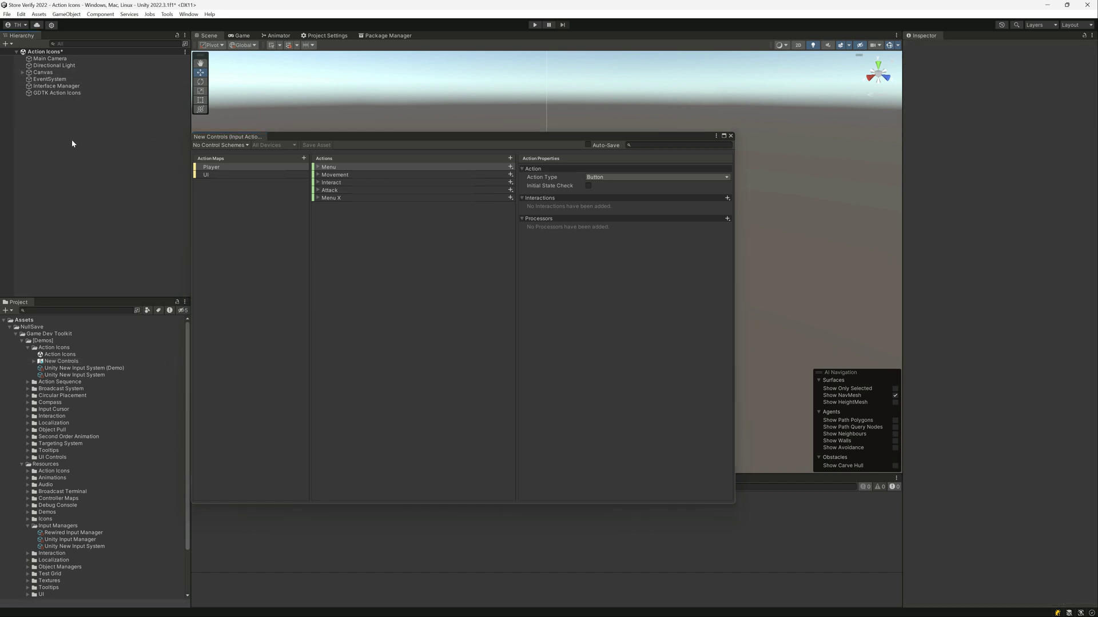
# - Add a Trigger by Button component to the GDTK Action Icons object
pyautogui.click(53, 94)
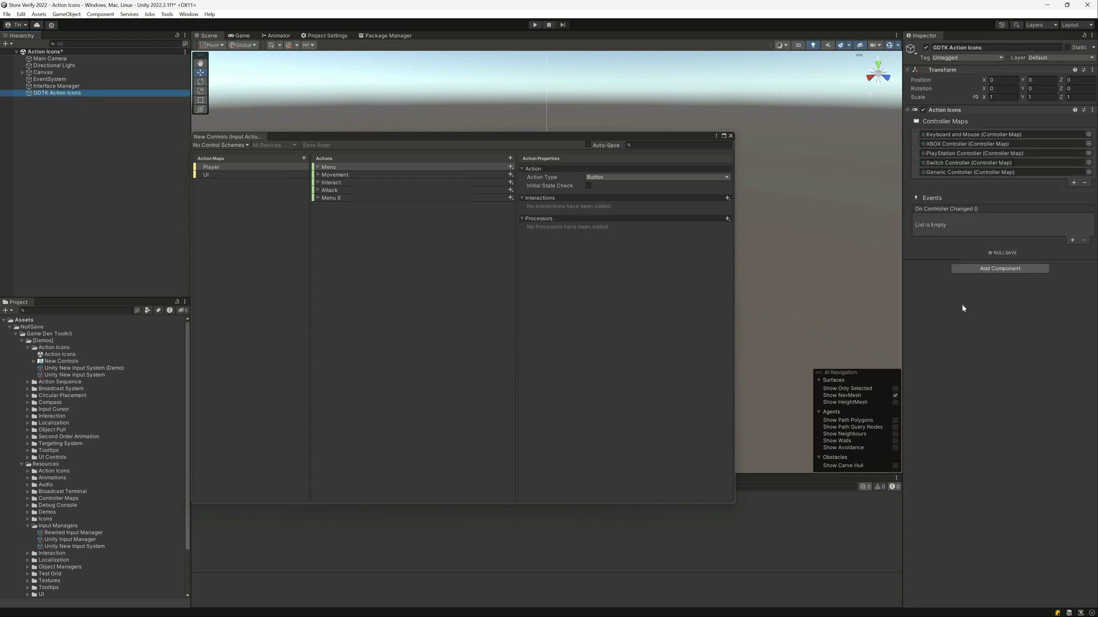
pyautogui.click(976, 269)
pyautogui.write('ti')
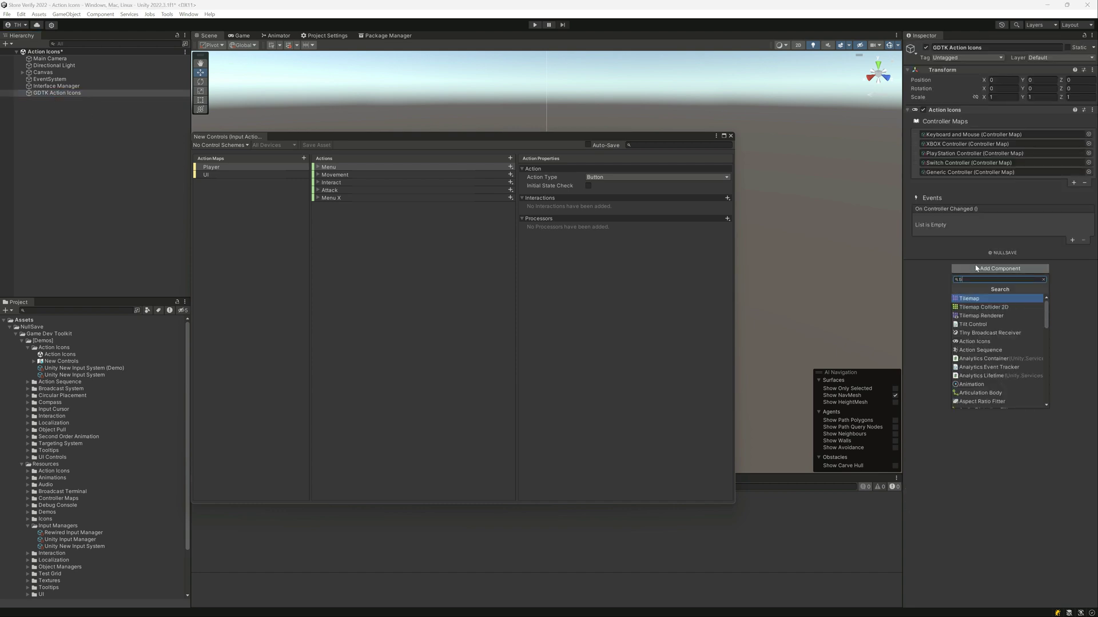
pyautogui.press('BackSpace')
pyautogui.write('ri')
pyautogui.press('Down')
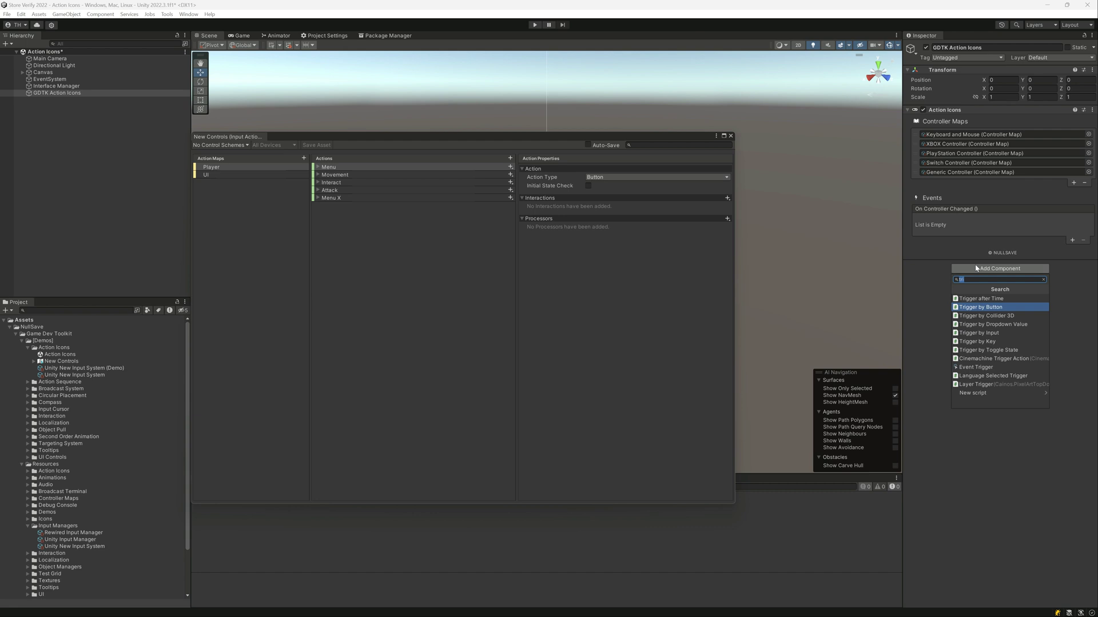
pyautogui.press('Return')
# - Set the Trigger by Button component's Button to Attack
pyautogui.click(984, 290)
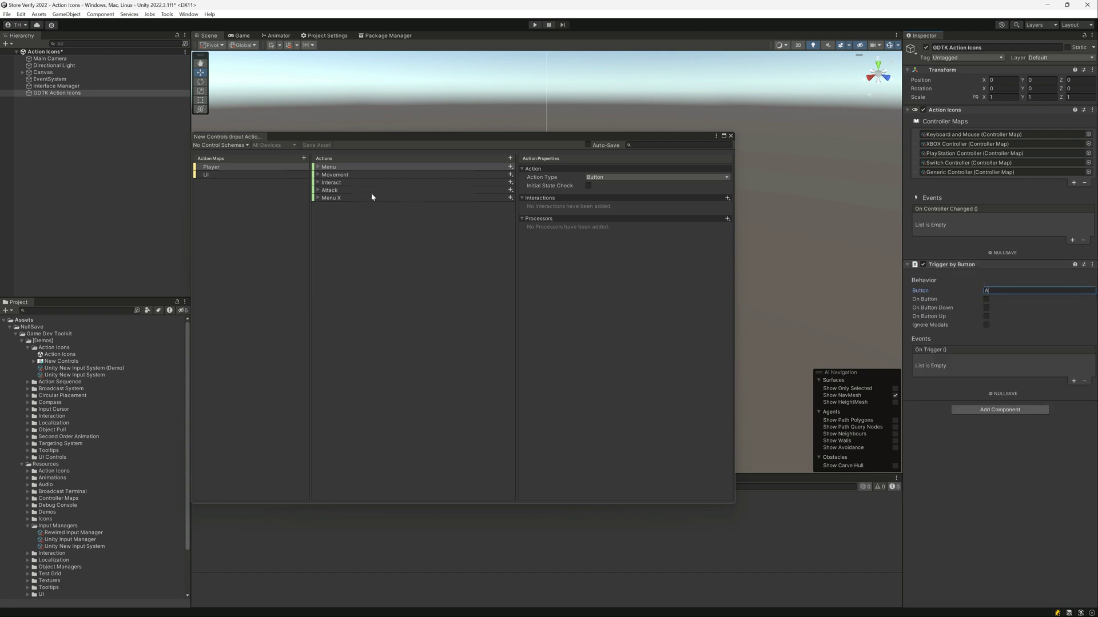
pyautogui.write('Attack')
pyautogui.click(60, 220)
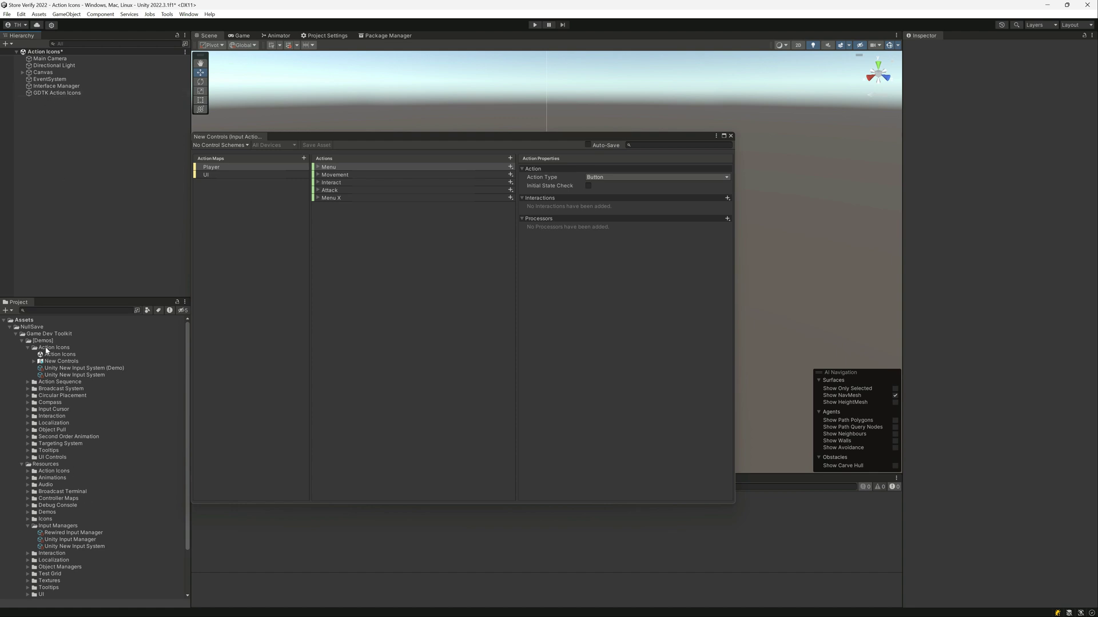
# - Replace the Interface Manager's Input Manager with the Rewired Input Manager asset
pyautogui.click(56, 86)
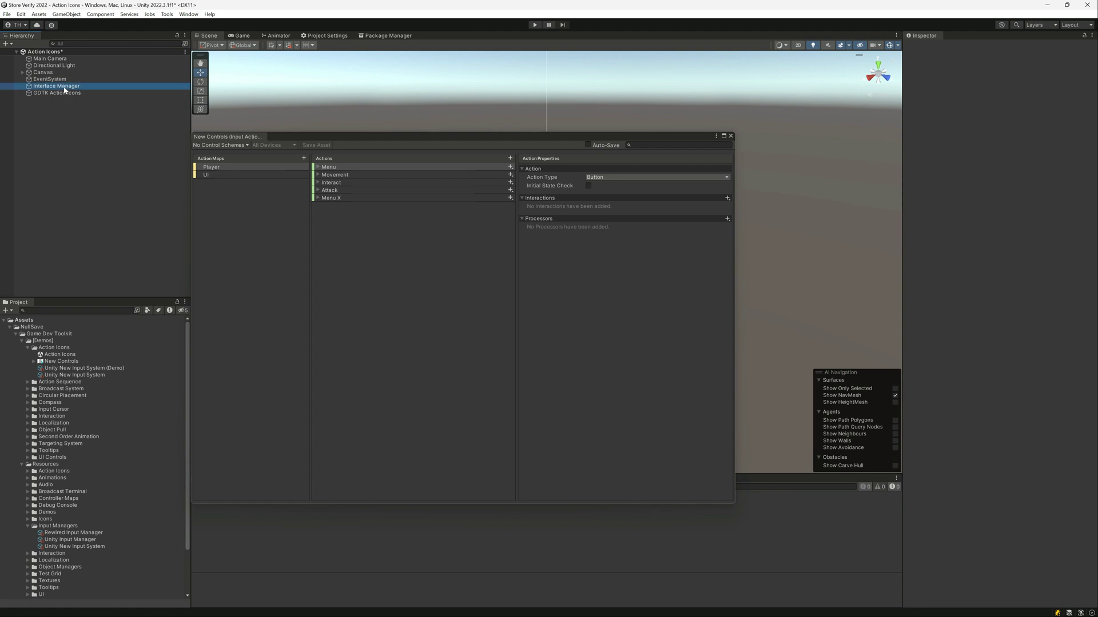
pyautogui.click(1058, 143)
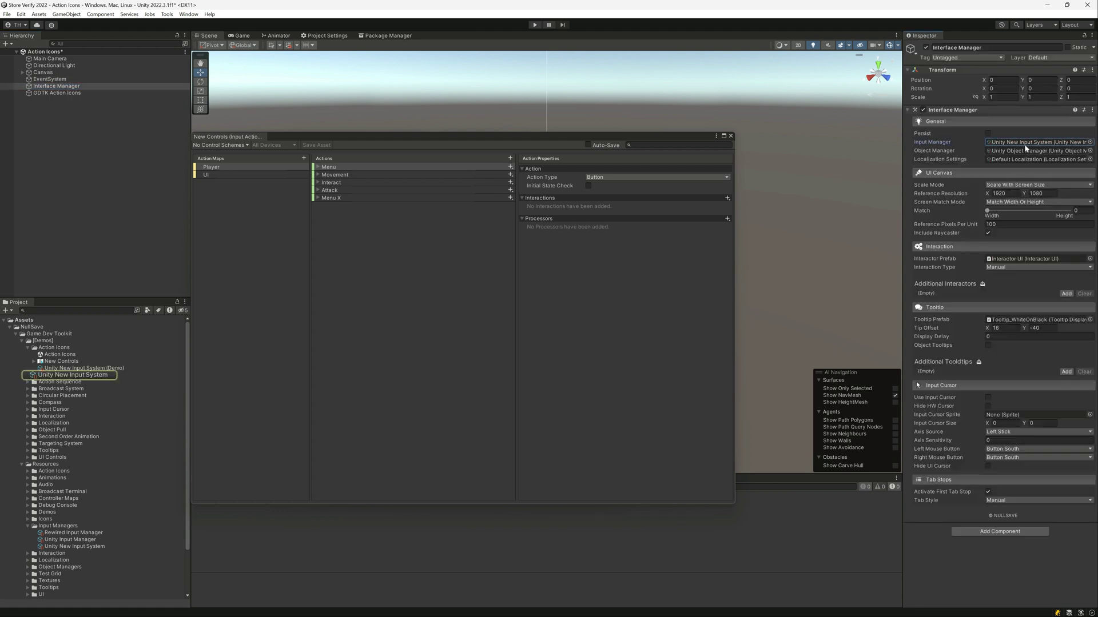
pyautogui.press('Delete')
pyautogui.click(1090, 143)
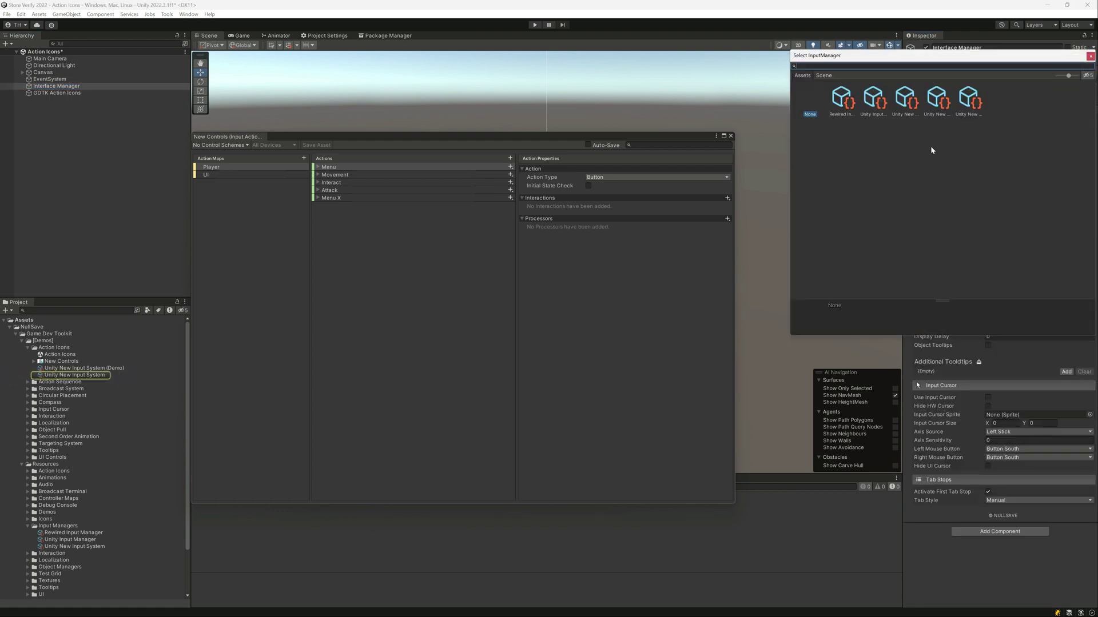
pyautogui.click(846, 110)
pyautogui.click(787, 122)
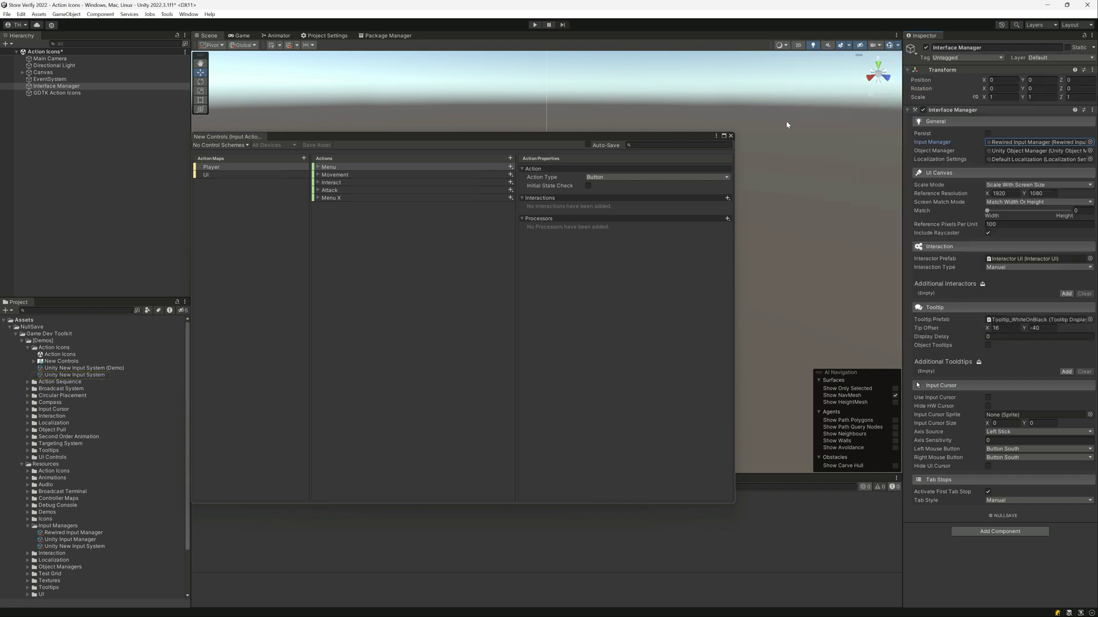
# - Inspect the Rewired Input Manager asset, then review the Trigger by Button settings on GDTK Action Icons
pyautogui.click(1030, 143)
pyautogui.click(73, 533)
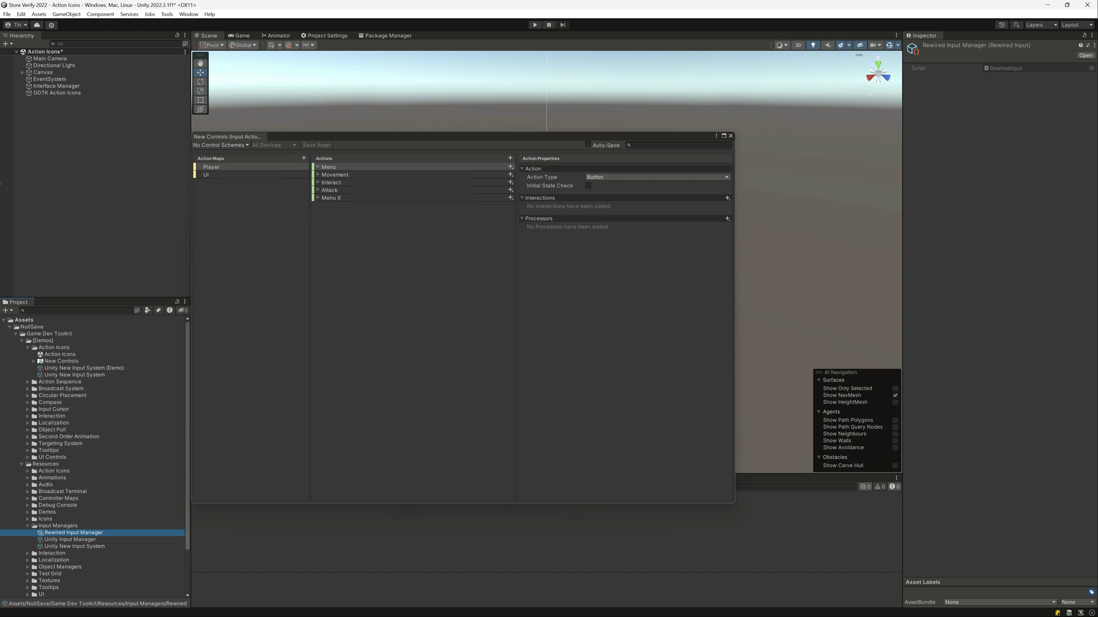
pyautogui.click(70, 93)
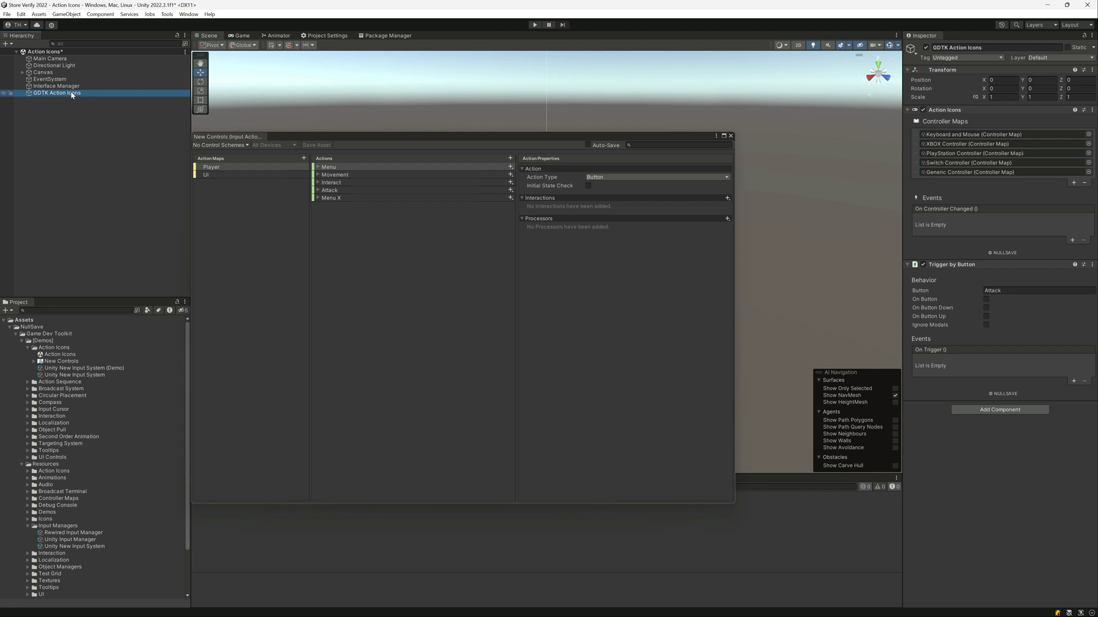
# - Create a C# script named NewBehaviourScript directly in the Assets folder and open it in Visual Studio
pyautogui.rightClick(64, 129)
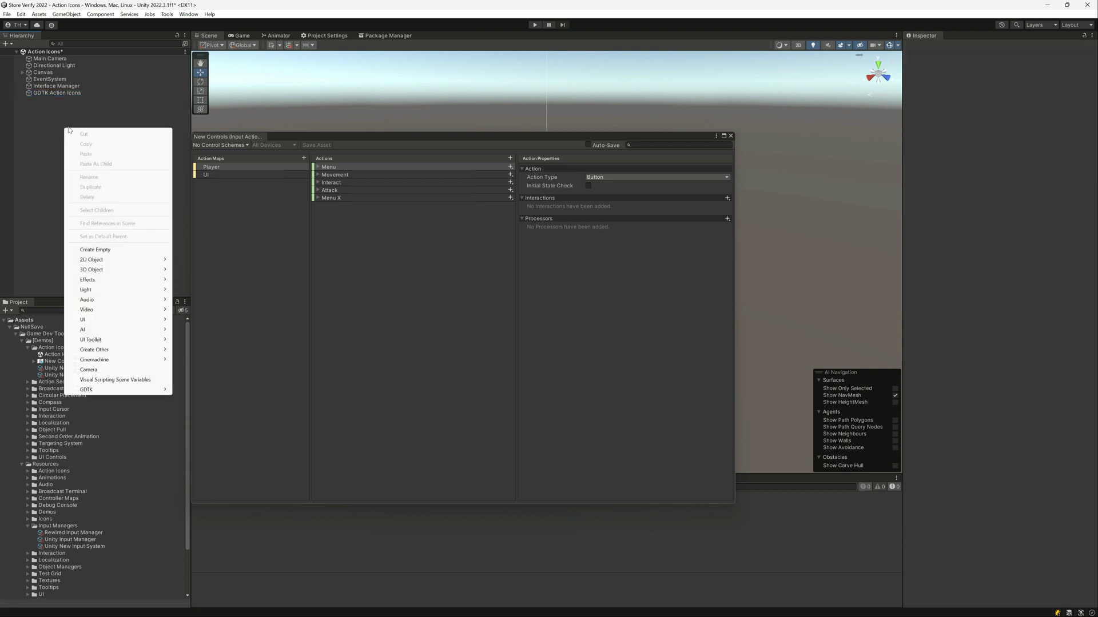
pyautogui.click(38, 322)
pyautogui.click(25, 327)
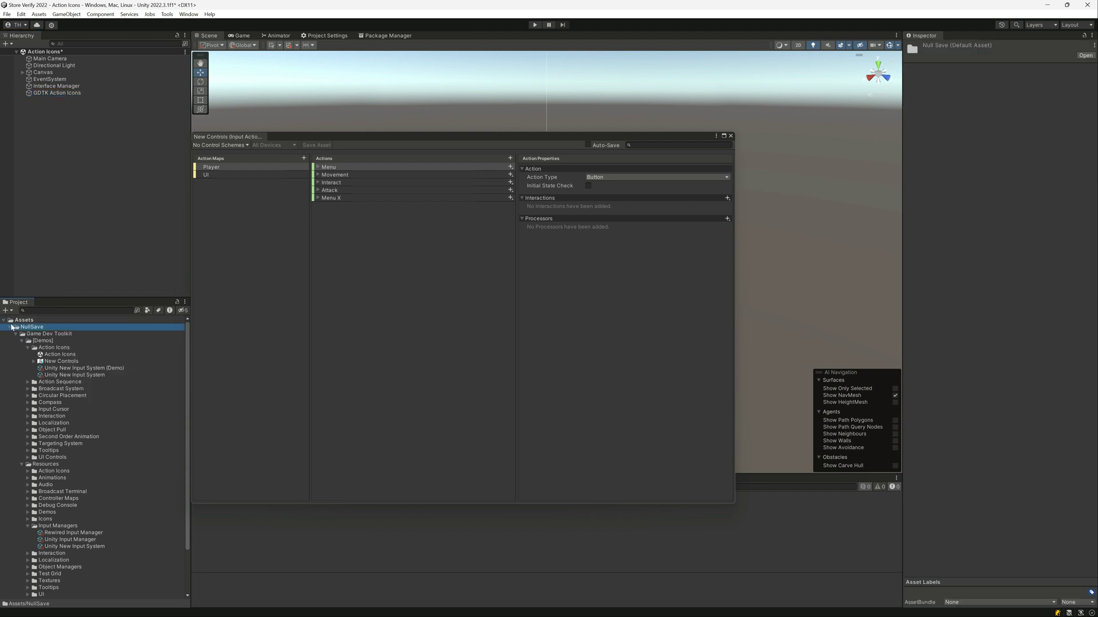
pyautogui.click(11, 327)
pyautogui.click(23, 321)
pyautogui.rightClick(22, 322)
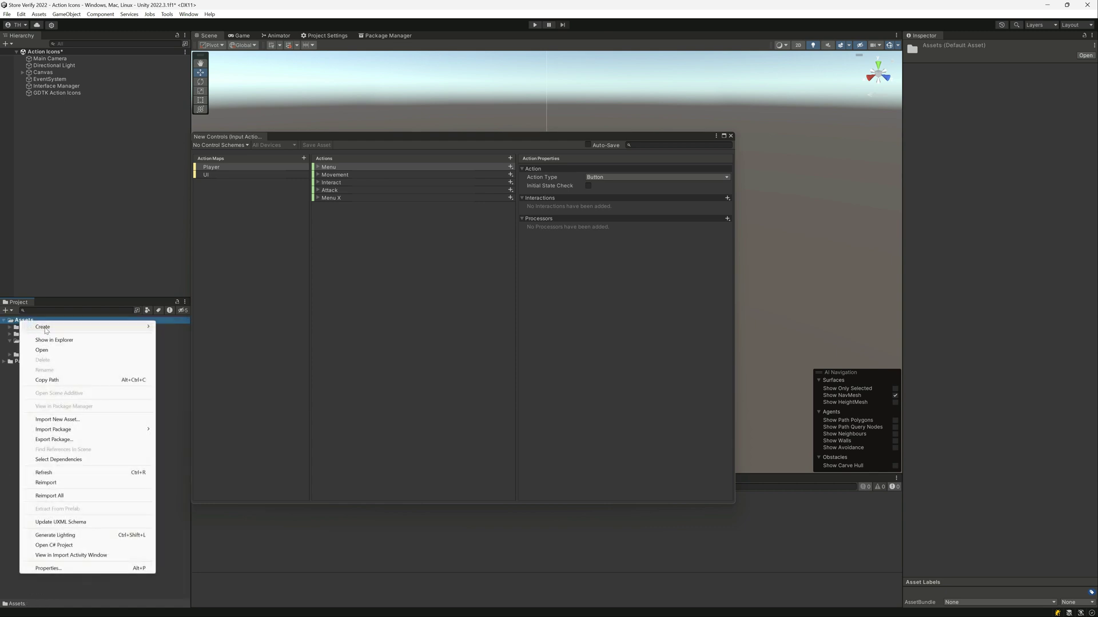
pyautogui.moveTo(66, 329)
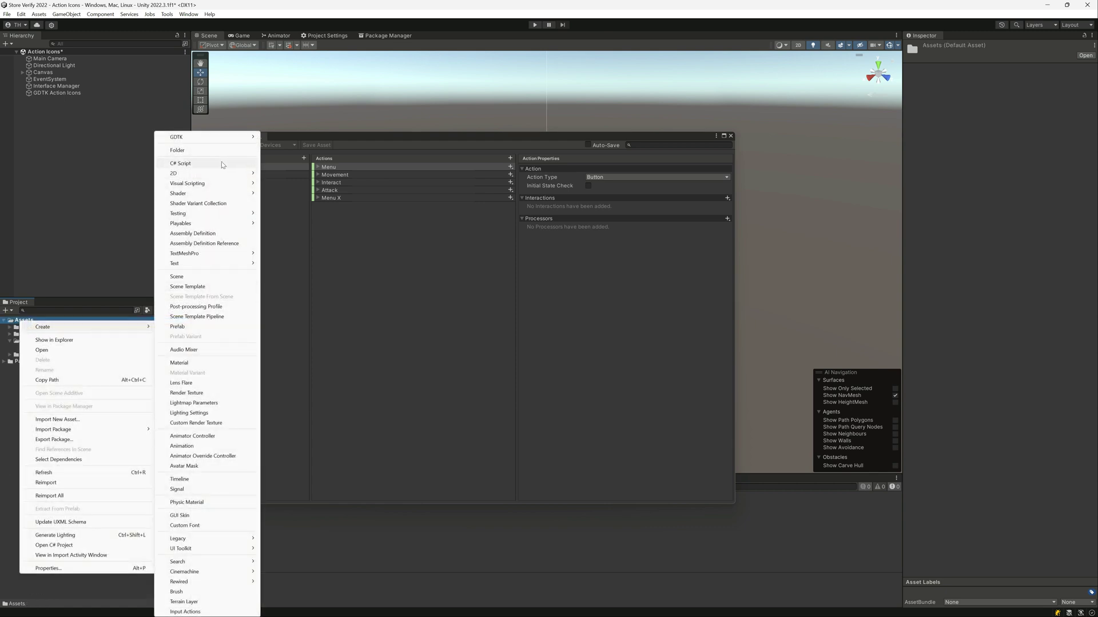
pyautogui.click(180, 163)
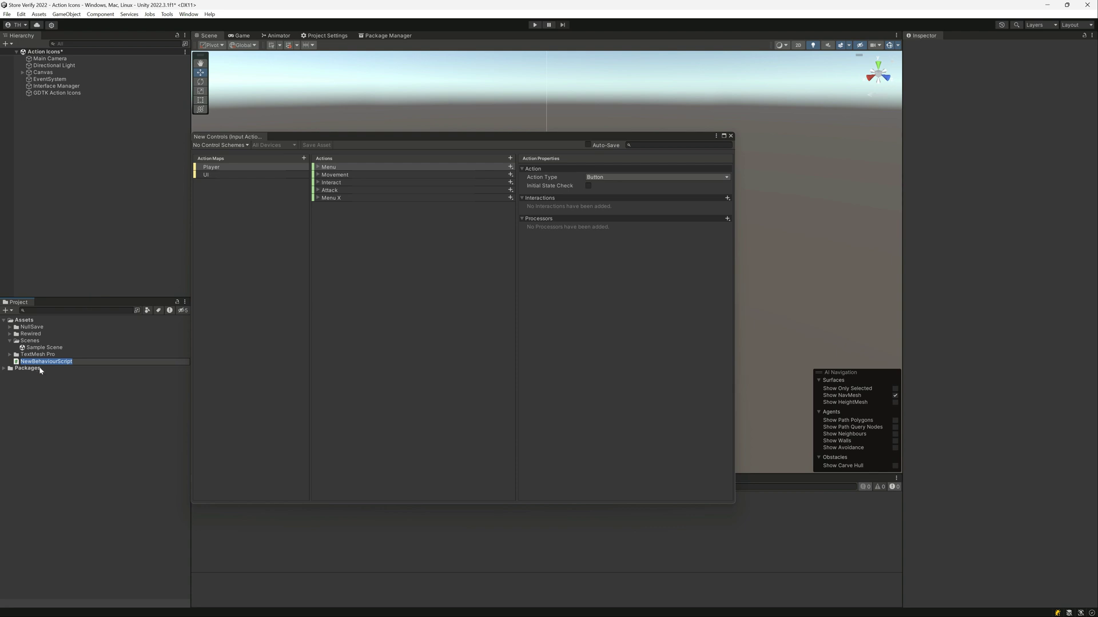
pyautogui.press('Return')
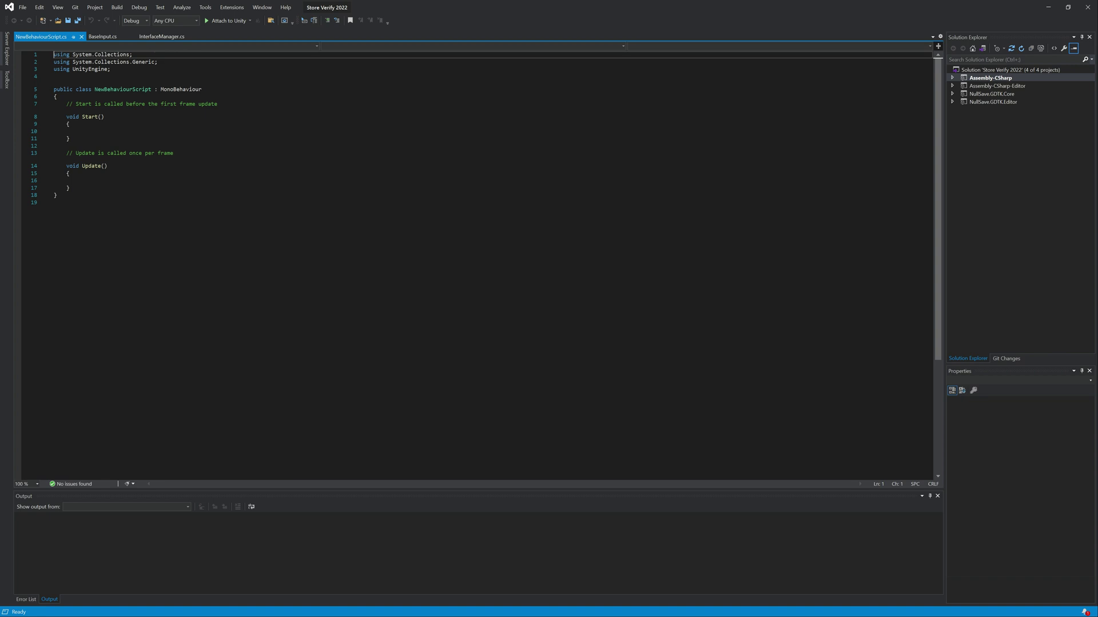
# - Add the directive "using NullSave.GDTK;" as the first line of NewBehaviourScript
pyautogui.press('Return')
pyautogui.press('Up')
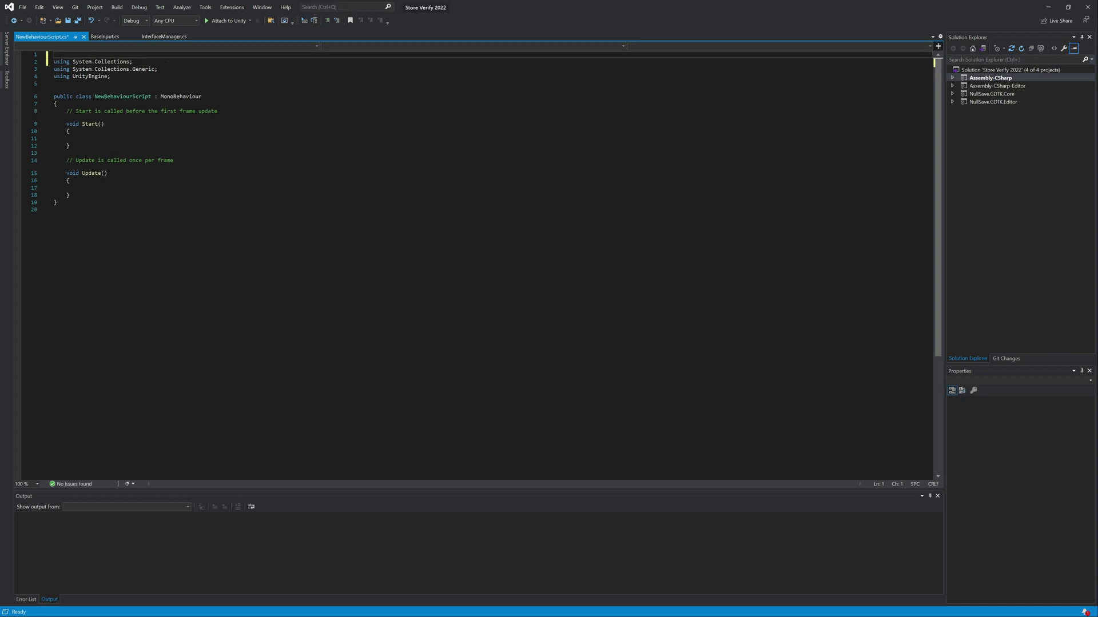
pyautogui.write('using nul')
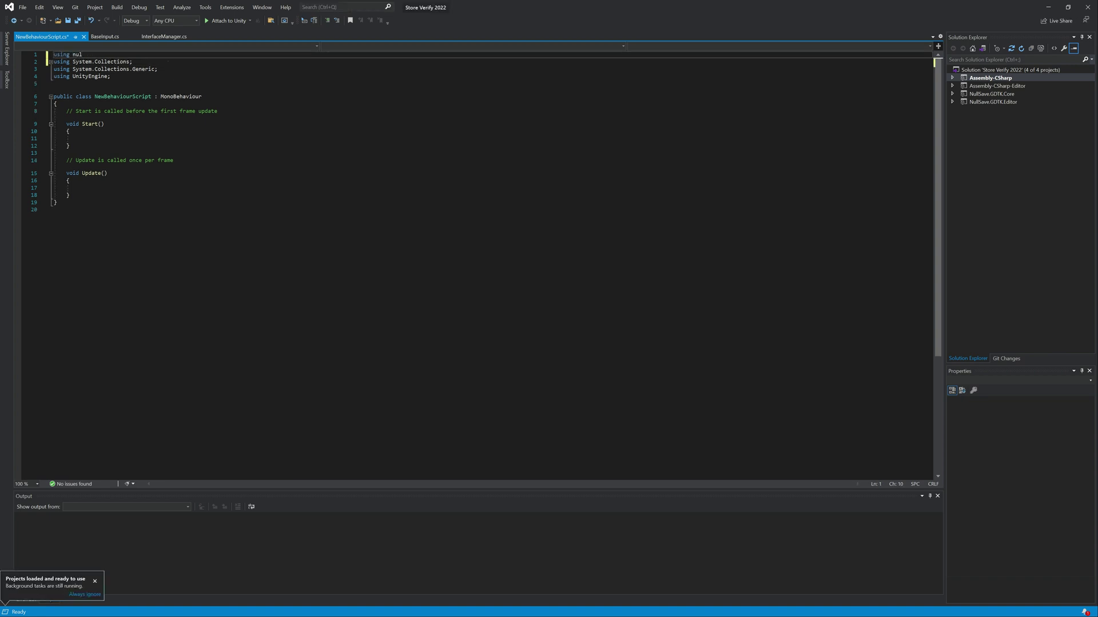
pyautogui.press('BackSpace')
pyautogui.press('BackSpace')
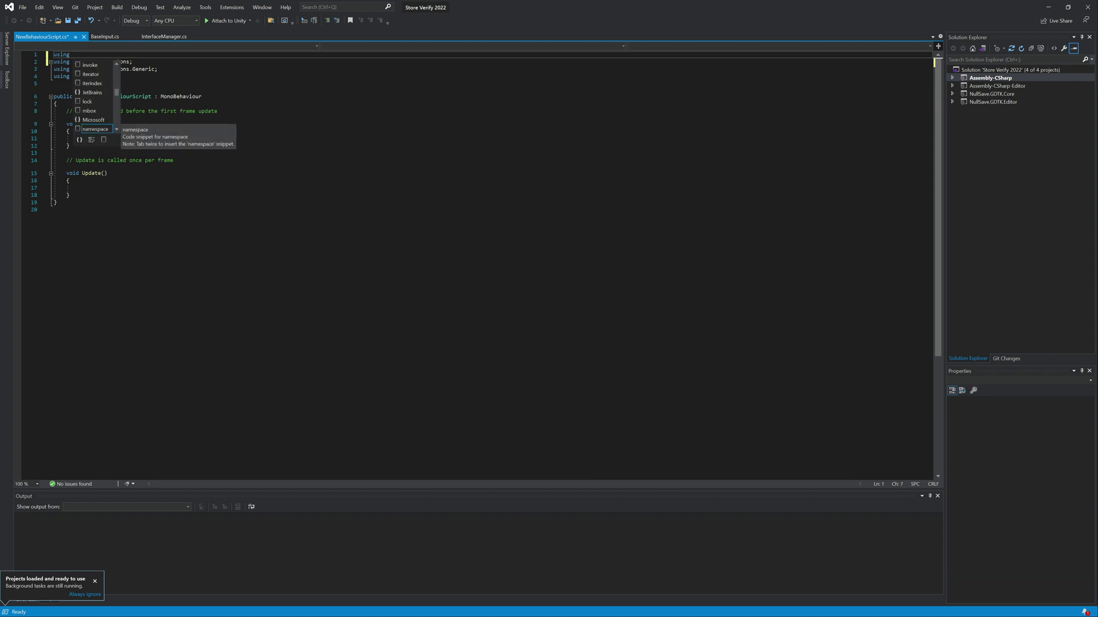
pyautogui.write('ullSave.g')
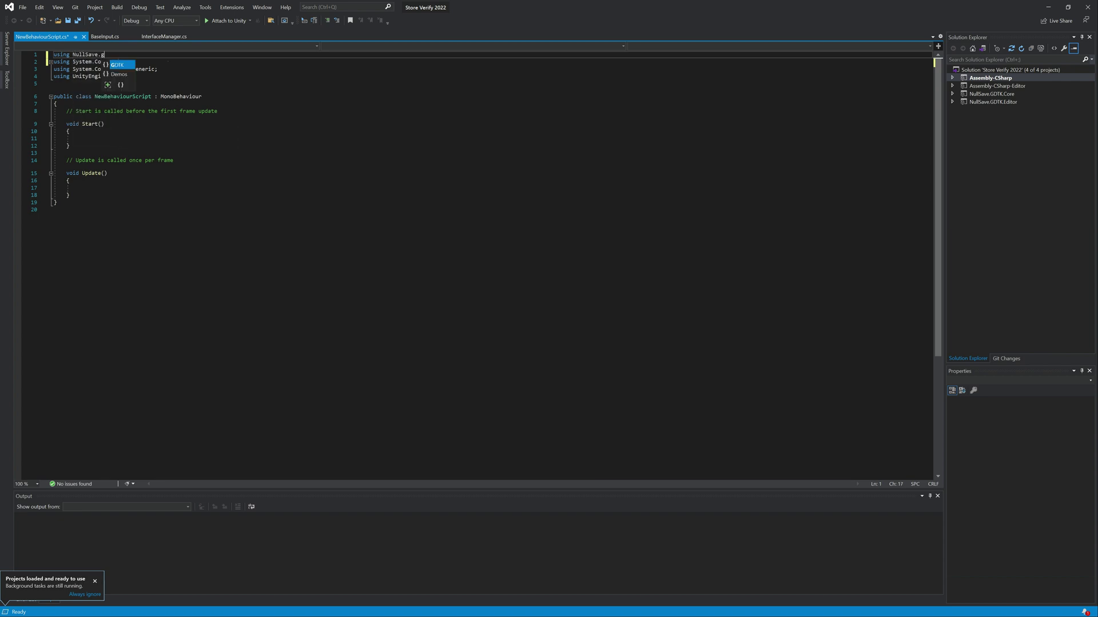
pyautogui.press('Down')
pyautogui.press('Up')
pyautogui.write('DTK;')
# - In the Update method, write InterfaceManager.Input.GetAxis, looking through the suggested Get methods along the way
pyautogui.click(99, 138)
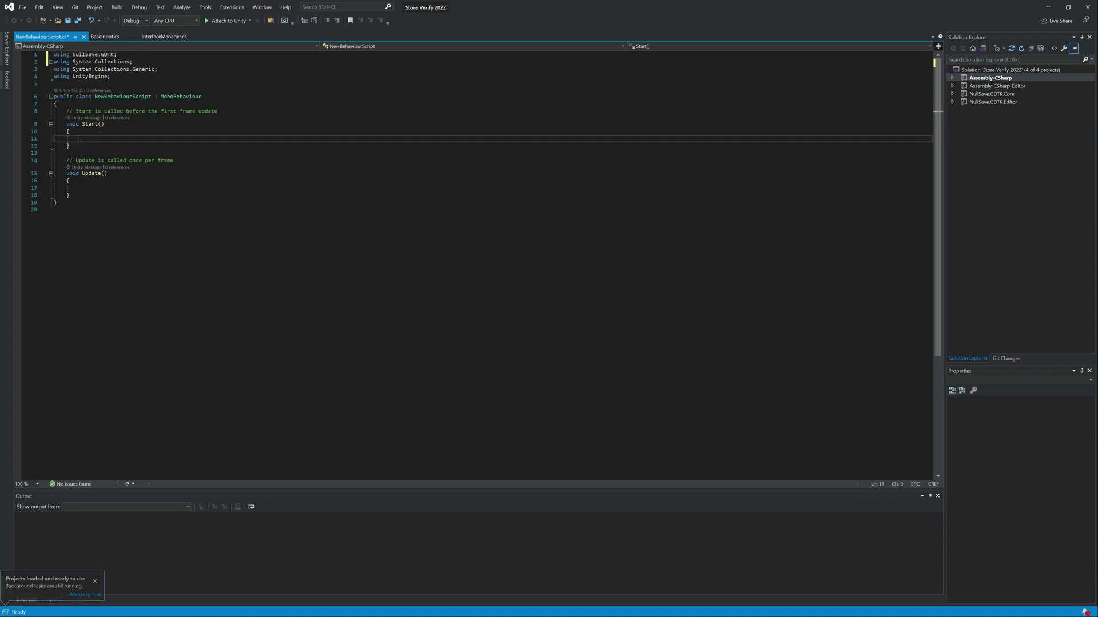
pyautogui.click(80, 188)
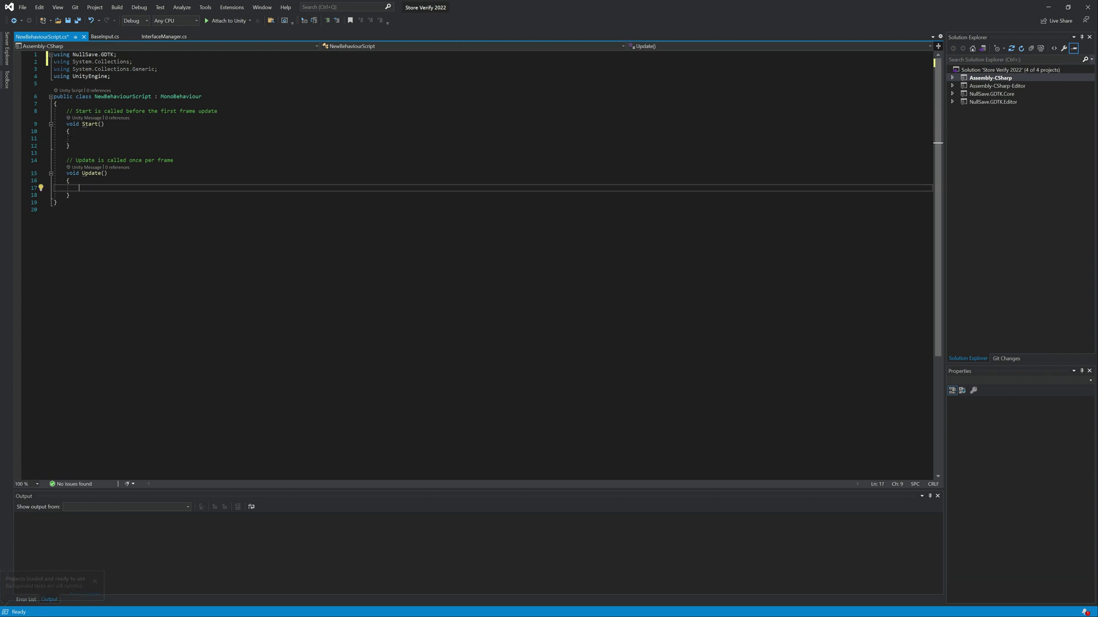
pyautogui.write('interface')
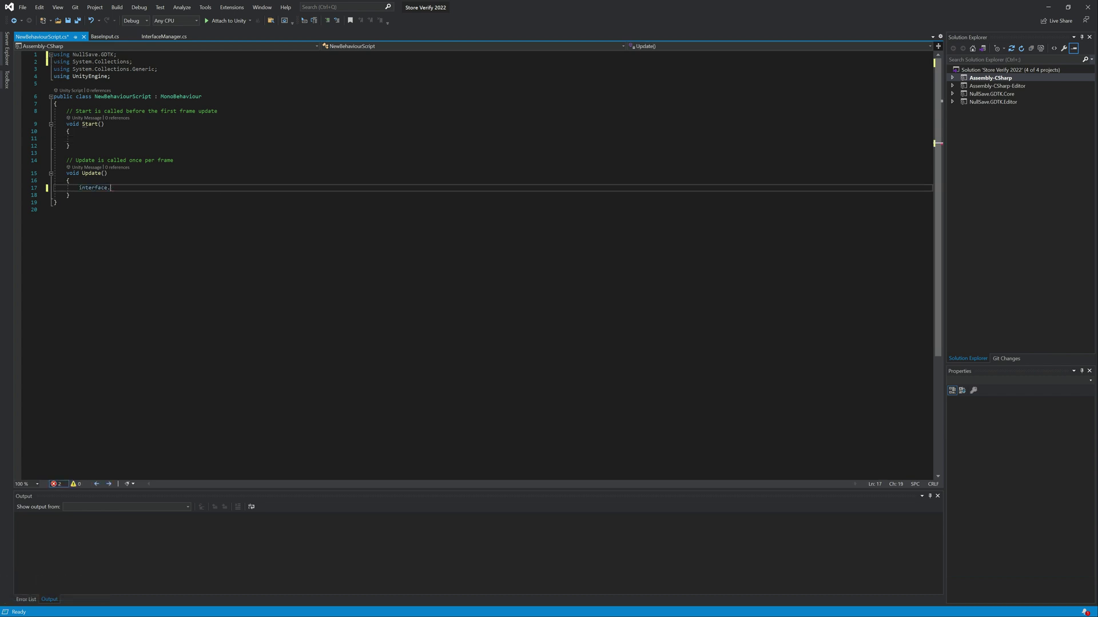
pyautogui.hotkey('ctrl', 'shift', 'Left')
pyautogui.write('Interface')
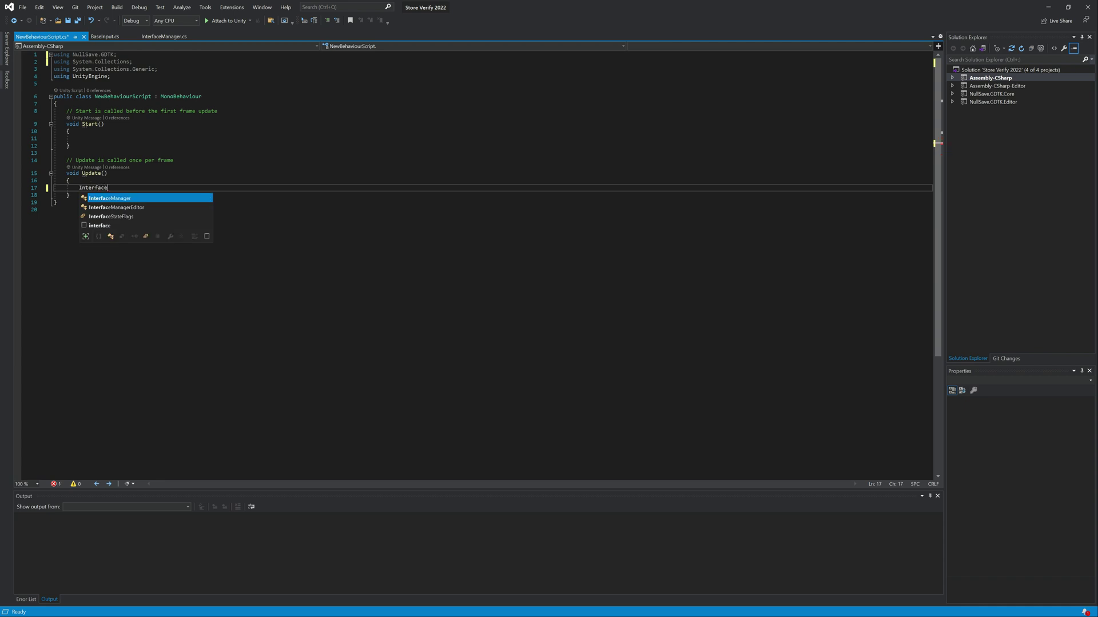
pyautogui.write('manager.inpu')
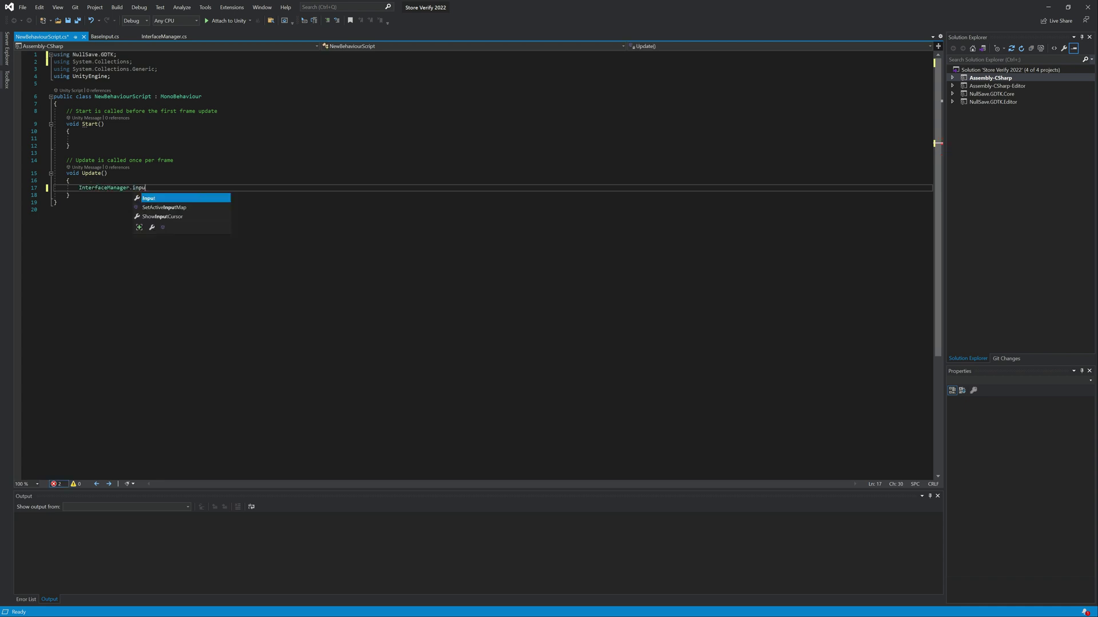
pyautogui.write('t.get')
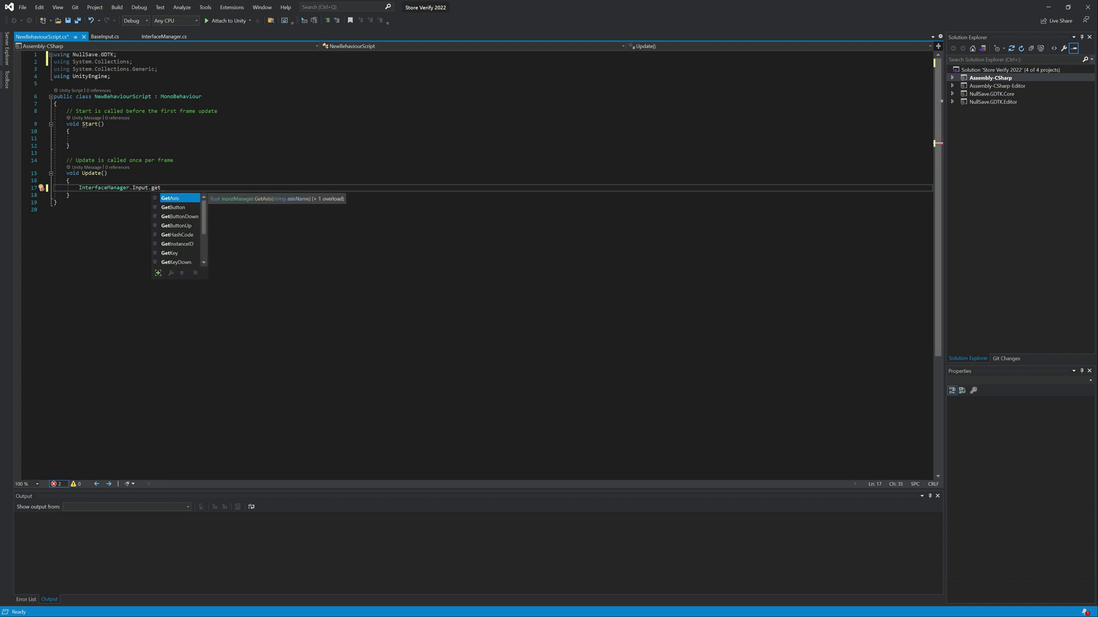
pyautogui.scroll(-2, 194, 240)
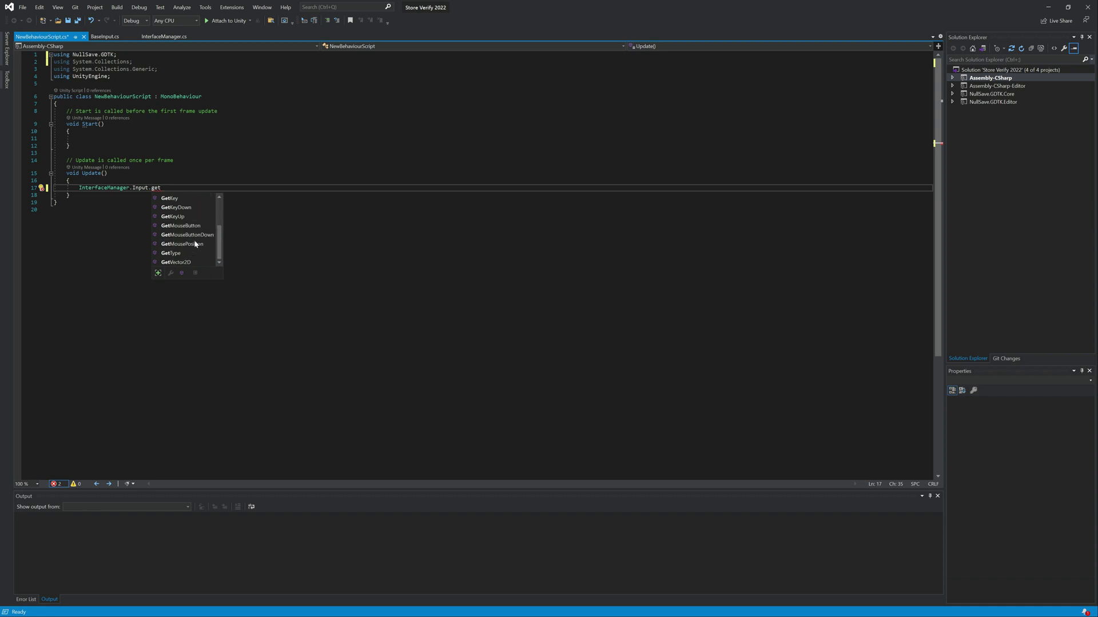
pyautogui.scroll(2, 192, 261)
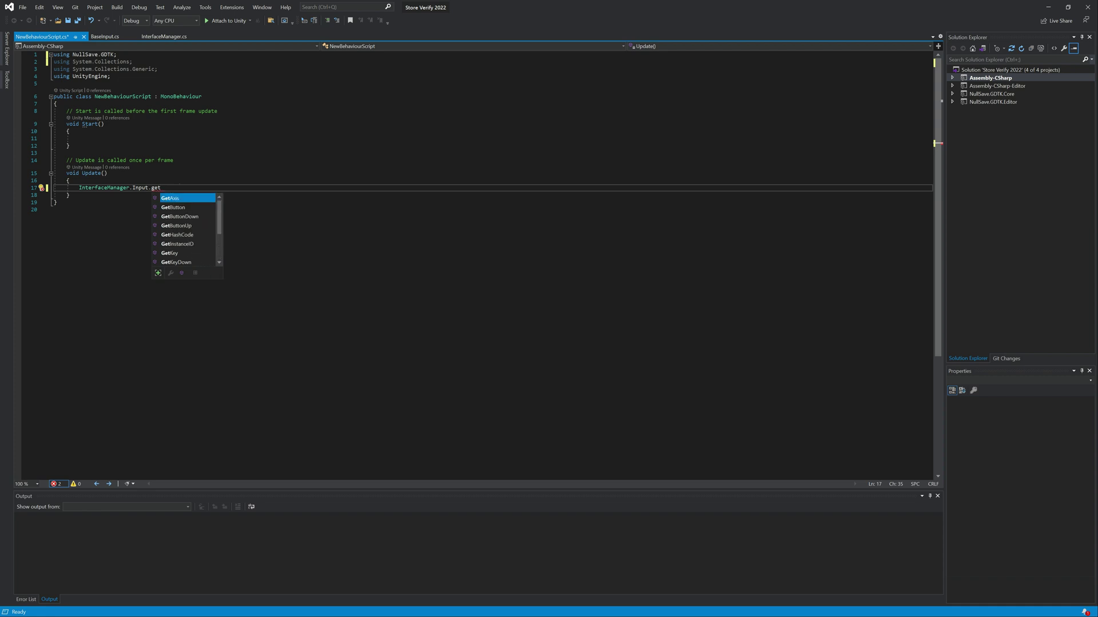
pyautogui.scroll(-2, 197, 246)
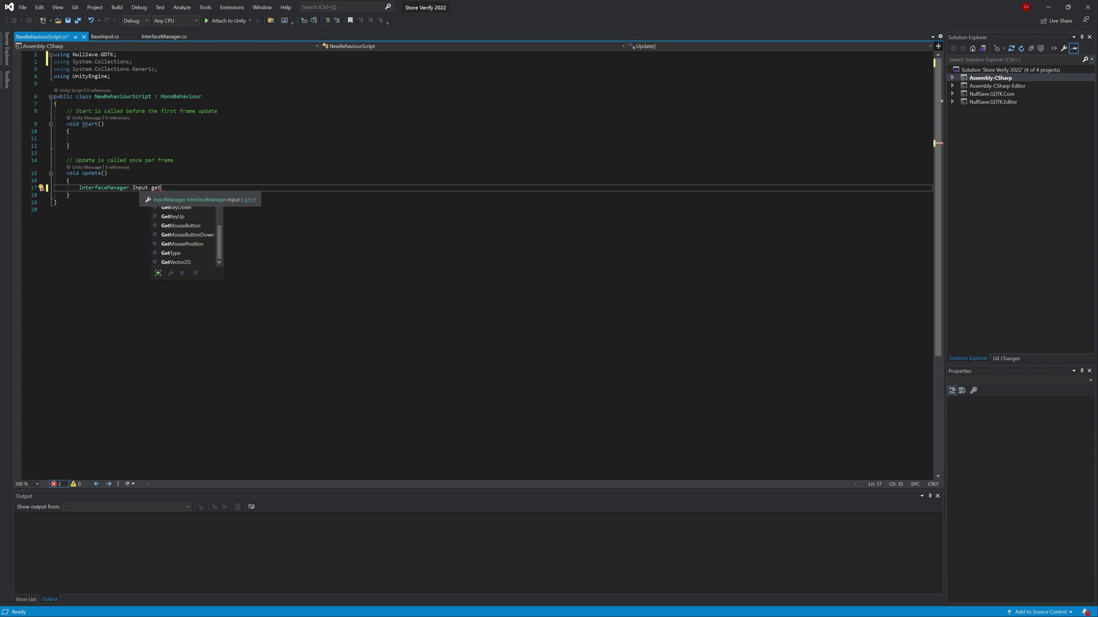
pyautogui.write('Axis')
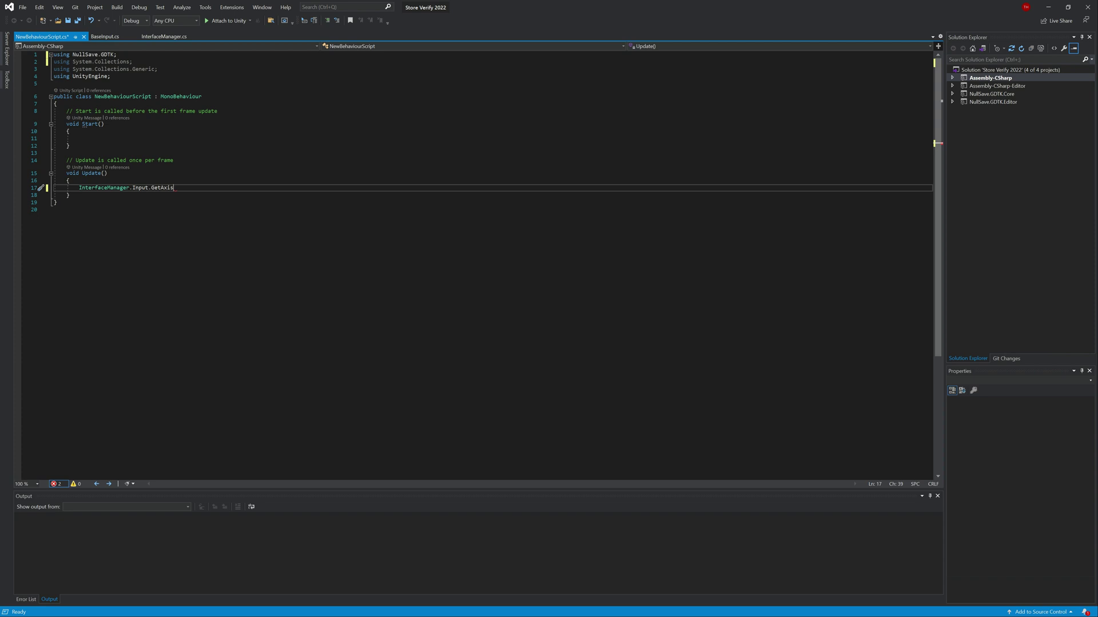